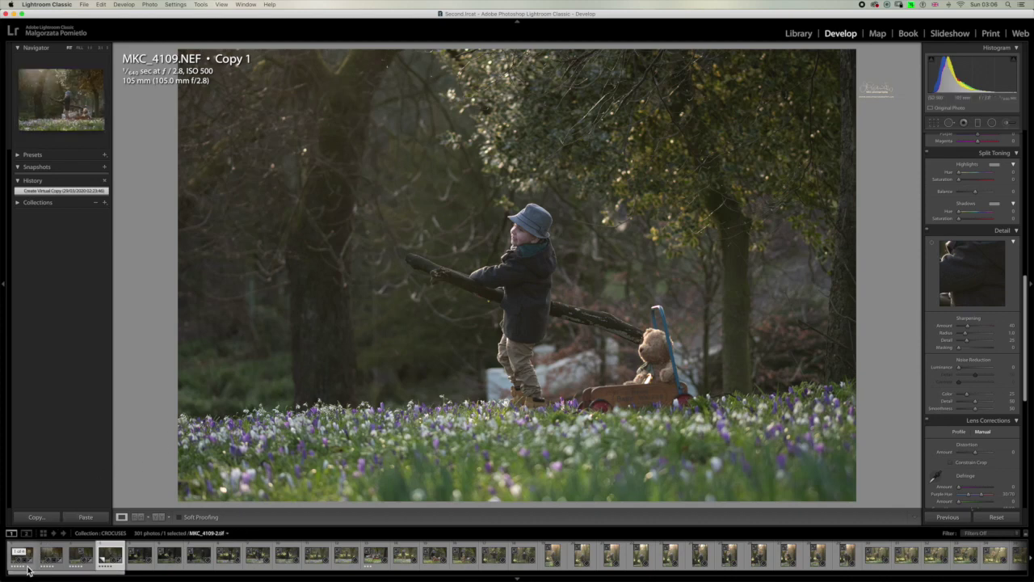
Step: Compare the edited TIFF with the virtual copy, then send the unedited virtual copy to Photoshop 2020
left_click(28, 569)
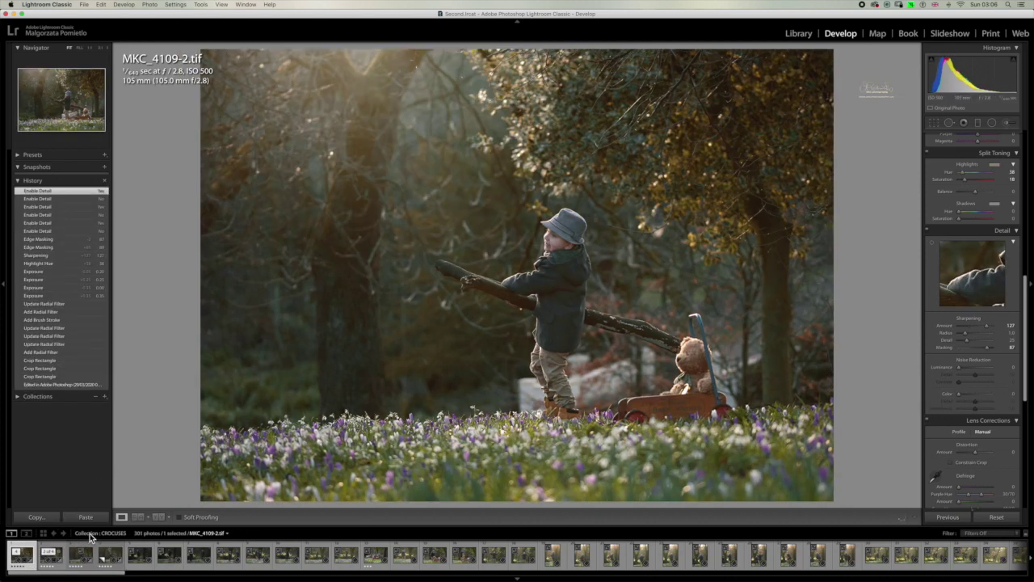
mouse_move(110, 555)
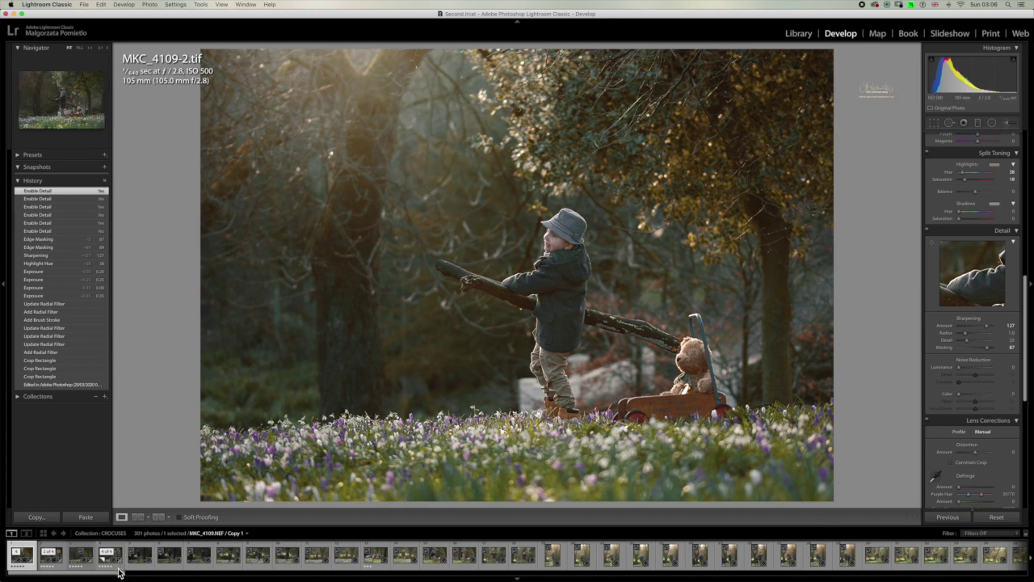
left_click(119, 570)
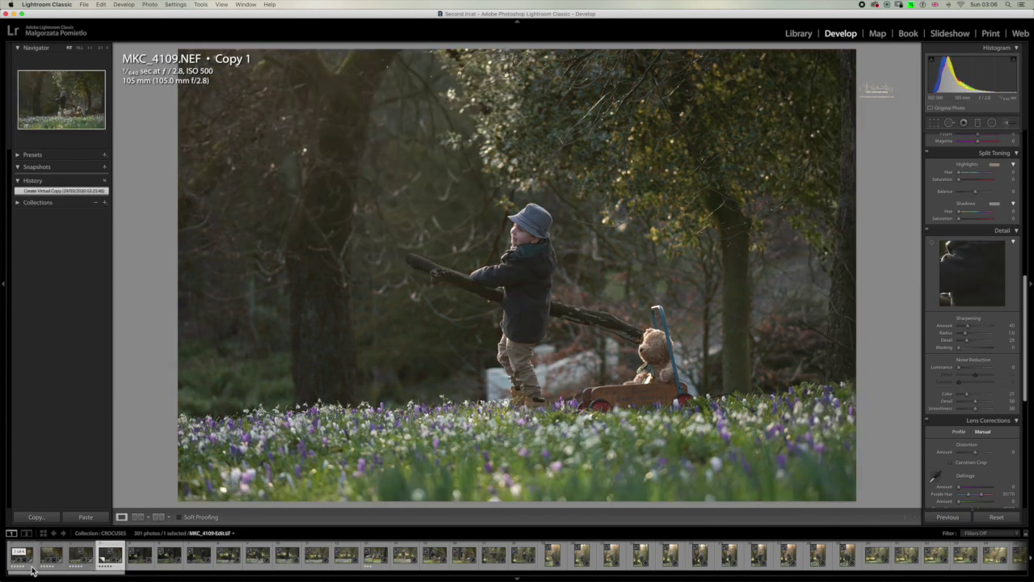
left_click(31, 567)
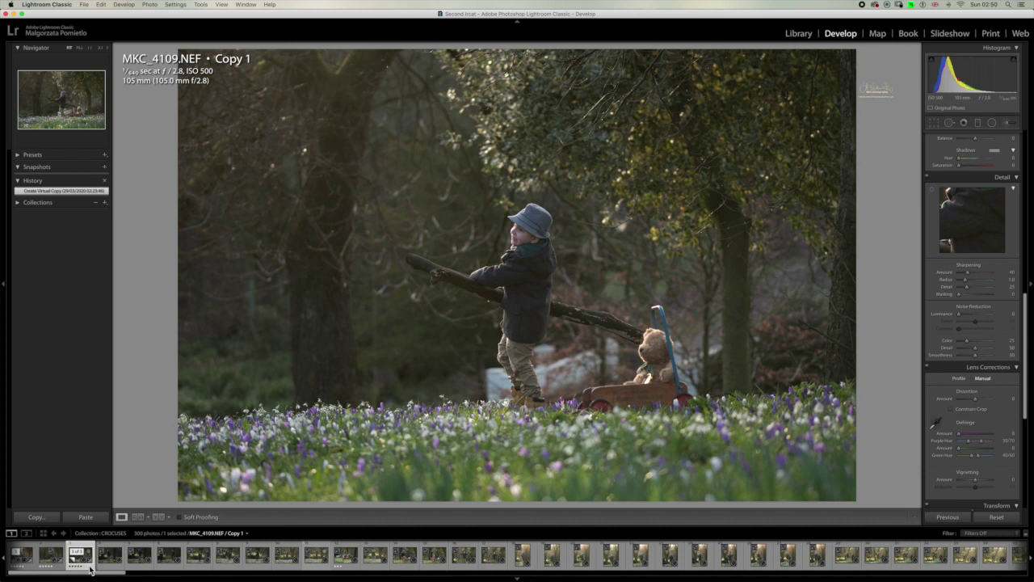
right_click(89, 569)
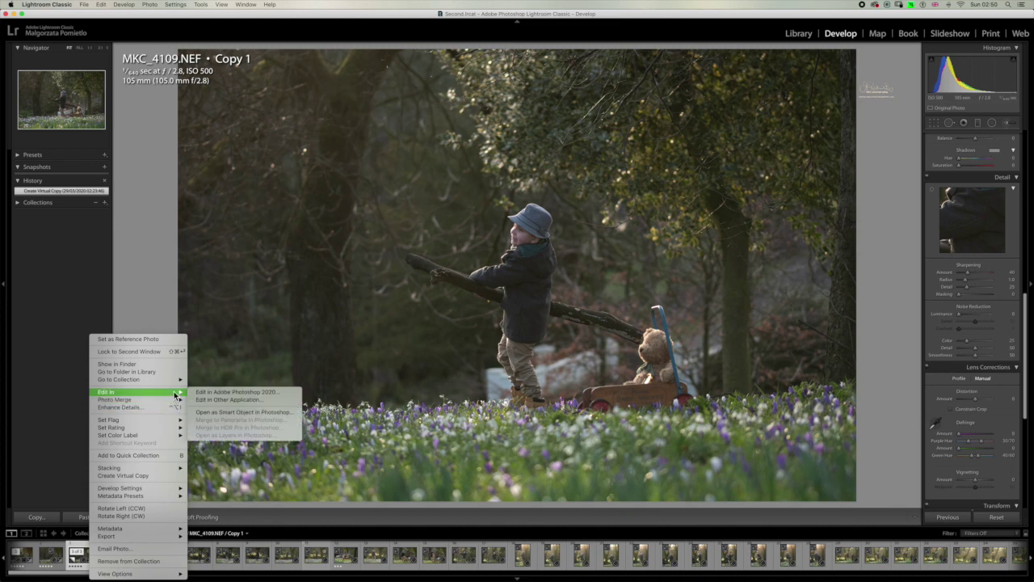
mouse_move(121, 392)
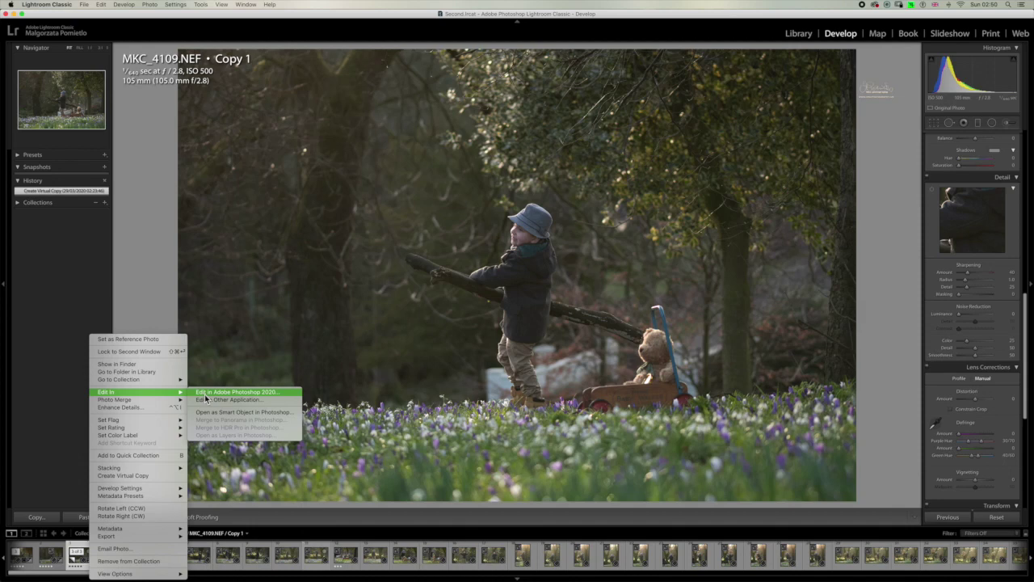
left_click(207, 395)
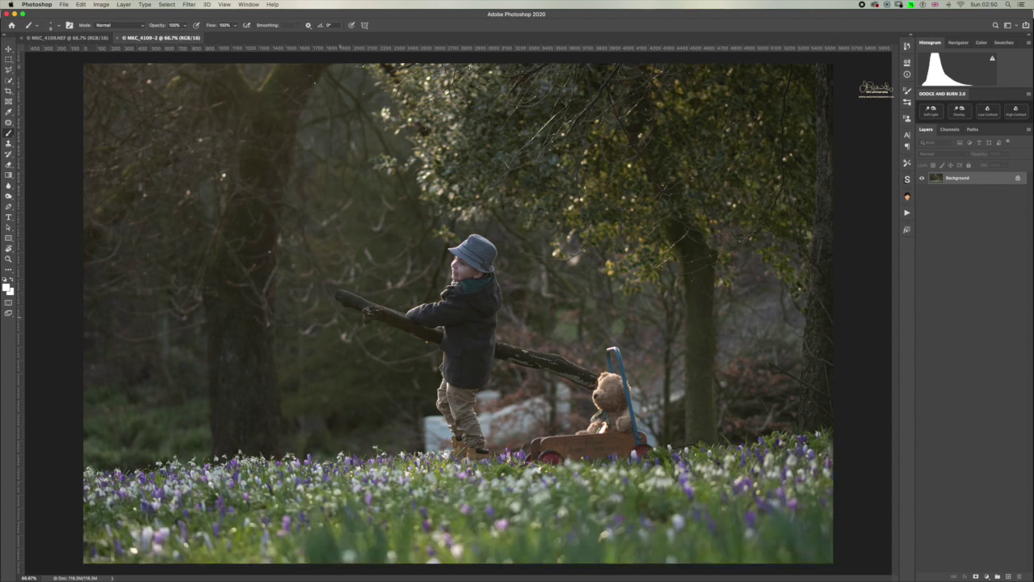
Step: Close MKC_4109-2 without saving and duplicate the Background into Layer 1
left_click(118, 38)
left_click(501, 187)
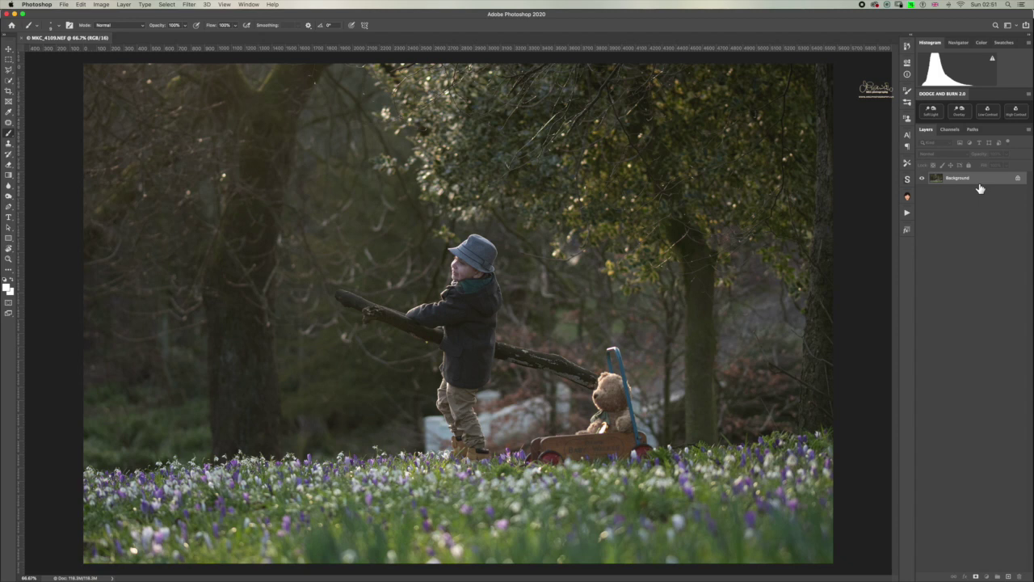
key("ctrl+j")
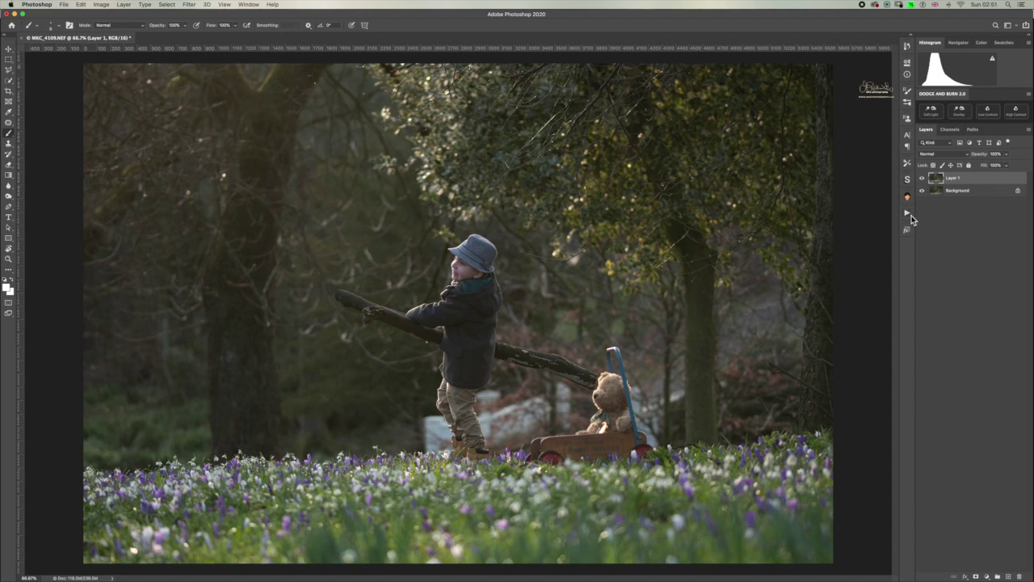
left_click(908, 213)
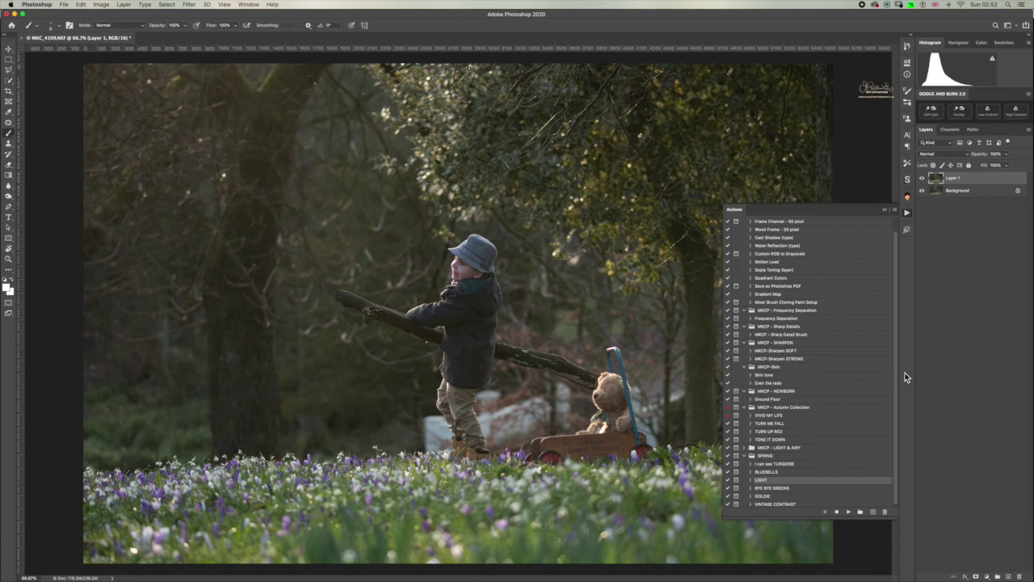
Step: Run the Frequency Separation action to create Texture and Skin layers, leaving Skin selected
left_click(786, 320)
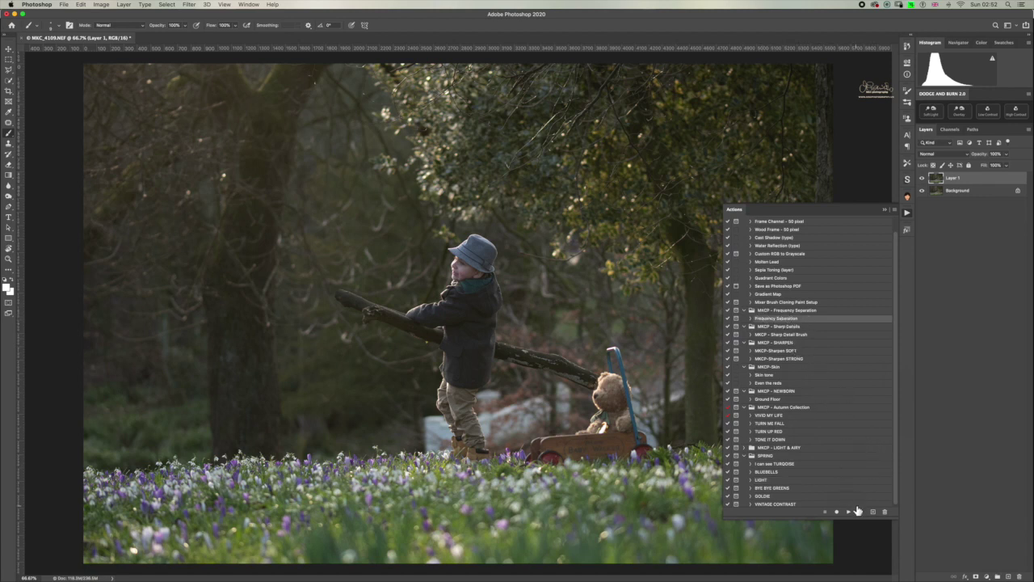
left_click(849, 513)
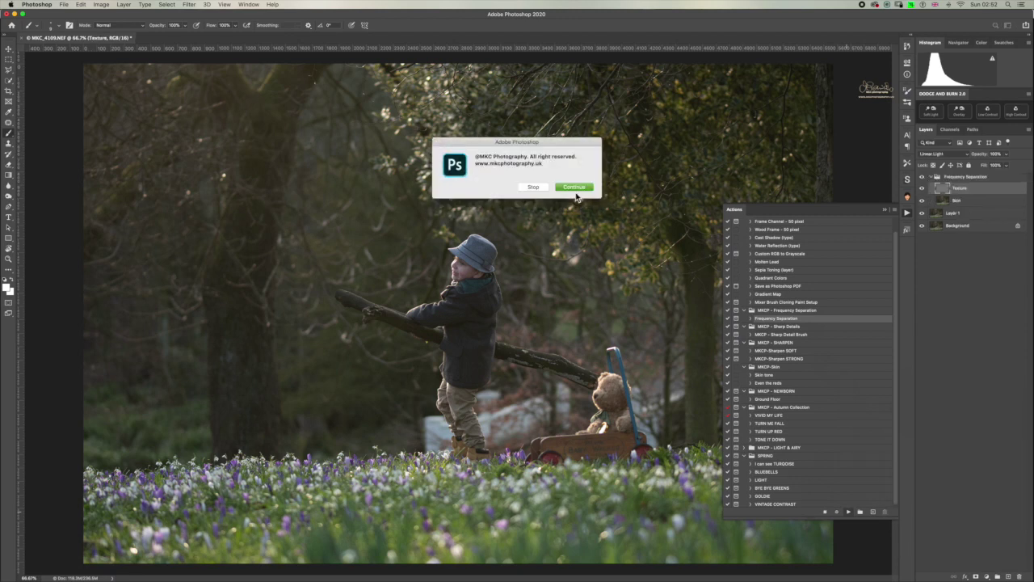
left_click(574, 189)
left_click(886, 211)
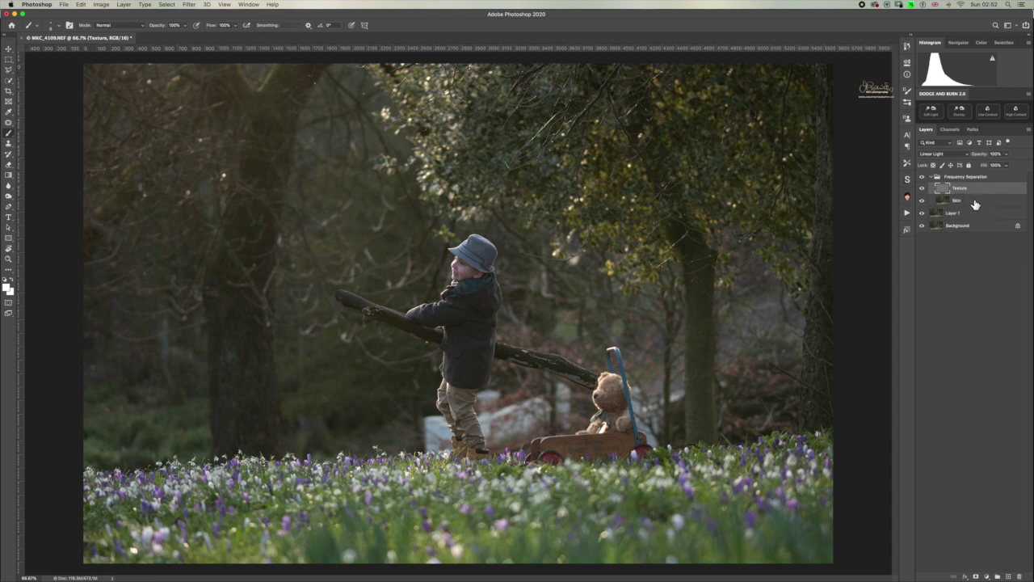
left_click(975, 202)
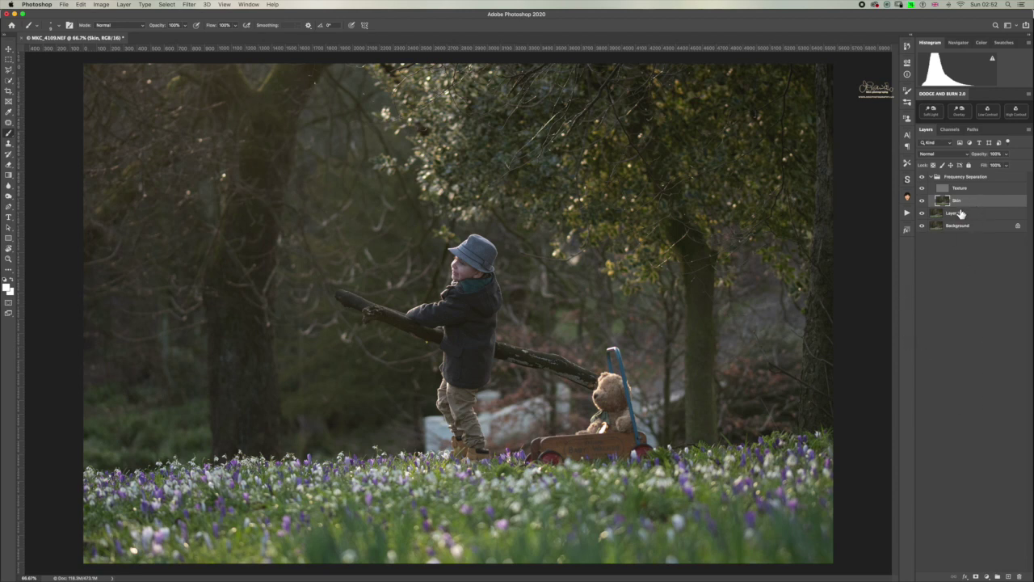
left_click(976, 189)
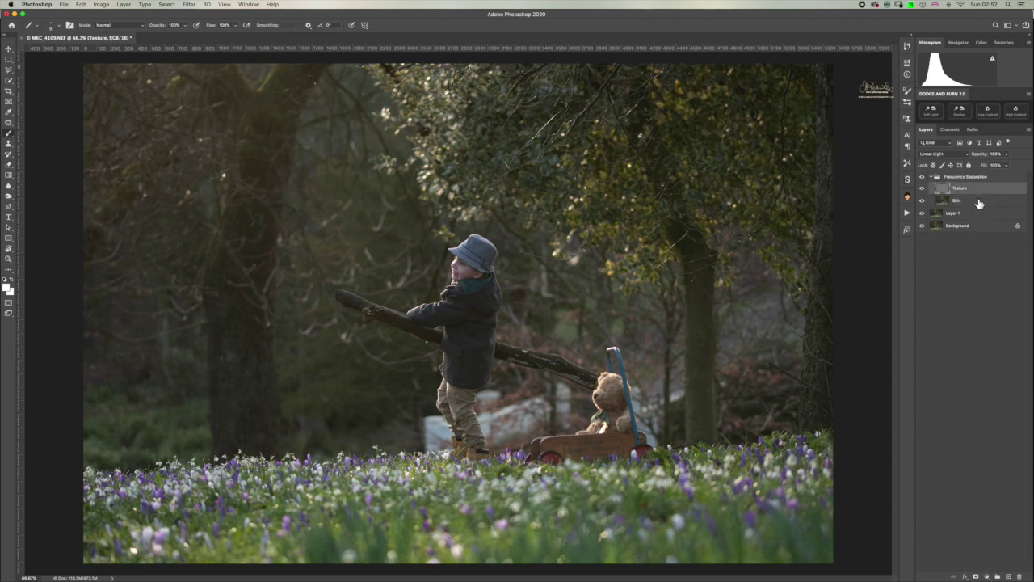
left_click(978, 201)
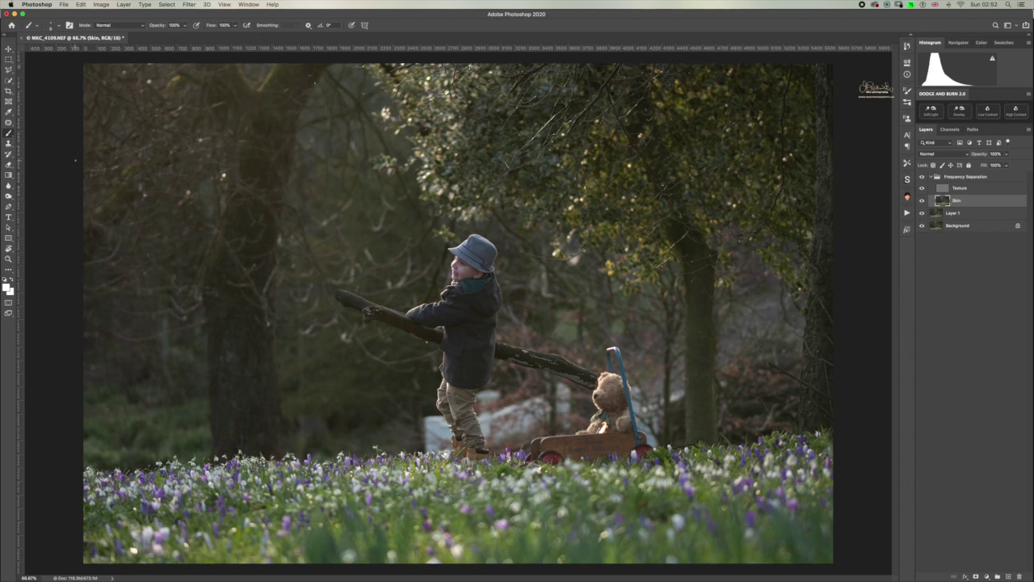
right_click(8, 133)
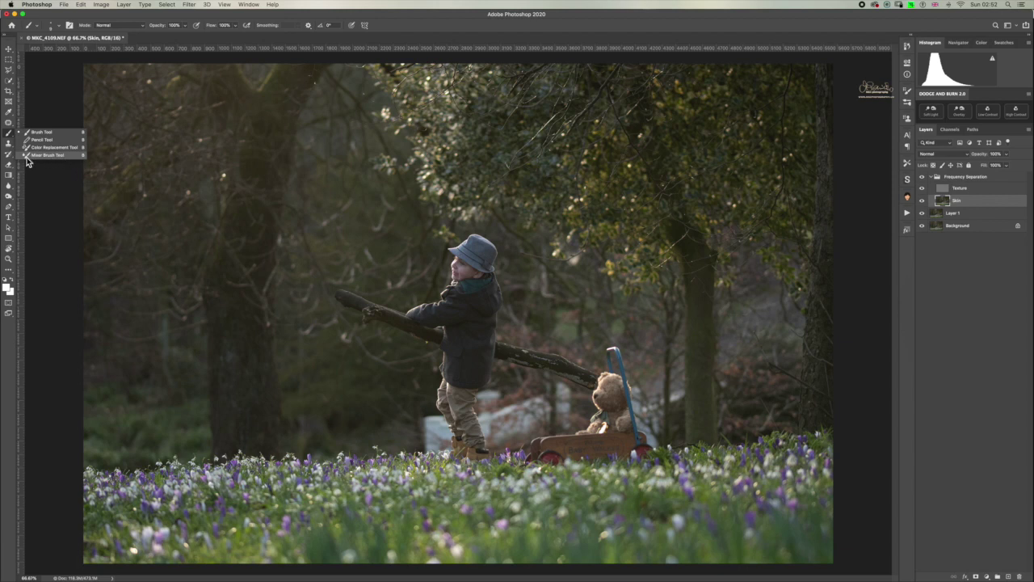
Step: Smooth the boy's cheek on the Skin layer with the Mixer Brush at 200% zoom
left_click(43, 155)
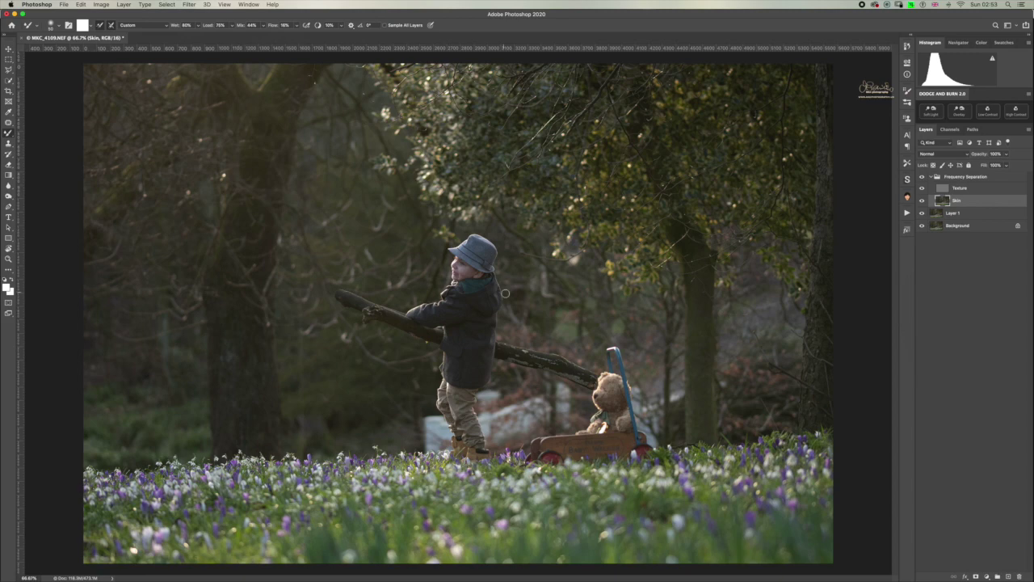
key("ctrl+plus")
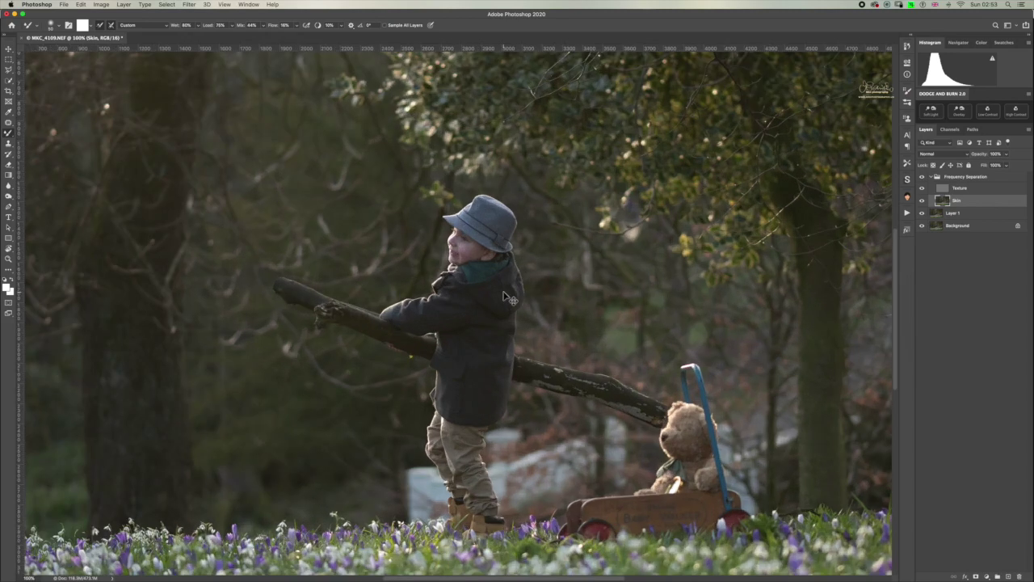
key("ctrl+plus")
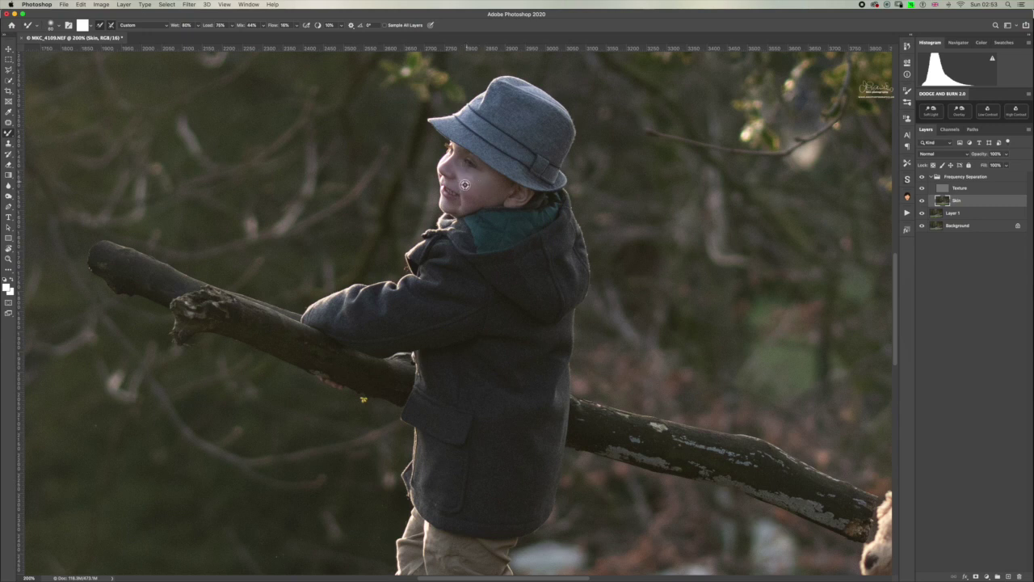
left_click(467, 179, "alt")
left_click_drag(476, 182, 461, 179)
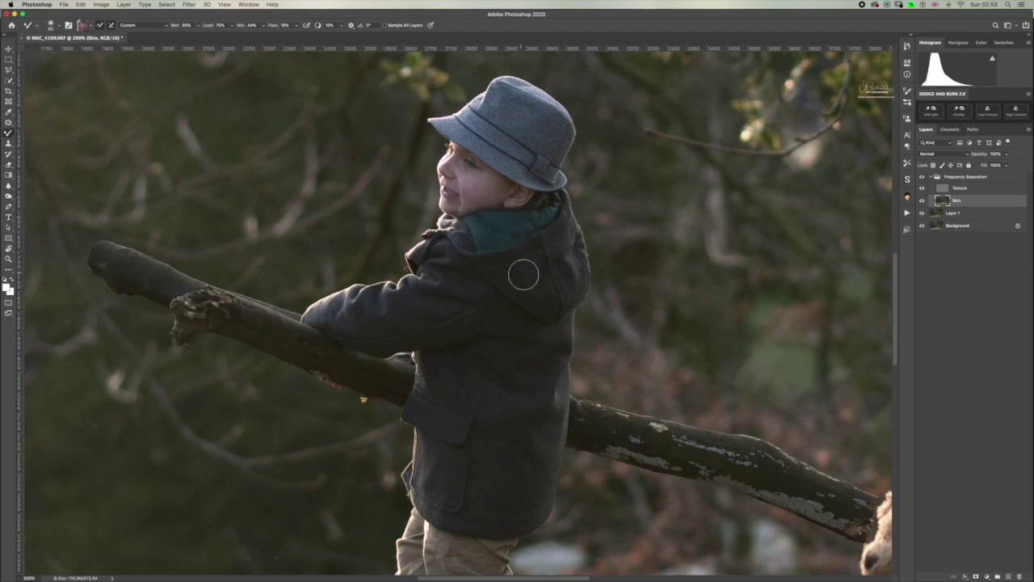
Step: Check the smoothing by toggling the Texture layer, then collapse the Frequency Separation group
left_click(923, 186)
left_click(922, 179)
left_click(931, 179)
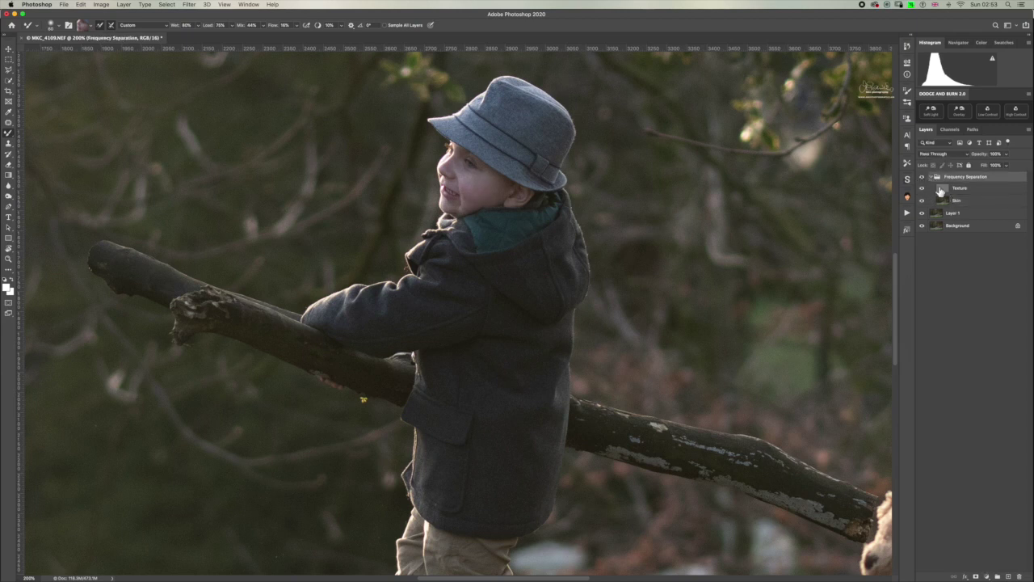
left_click(933, 177)
key("ctrl+minus")
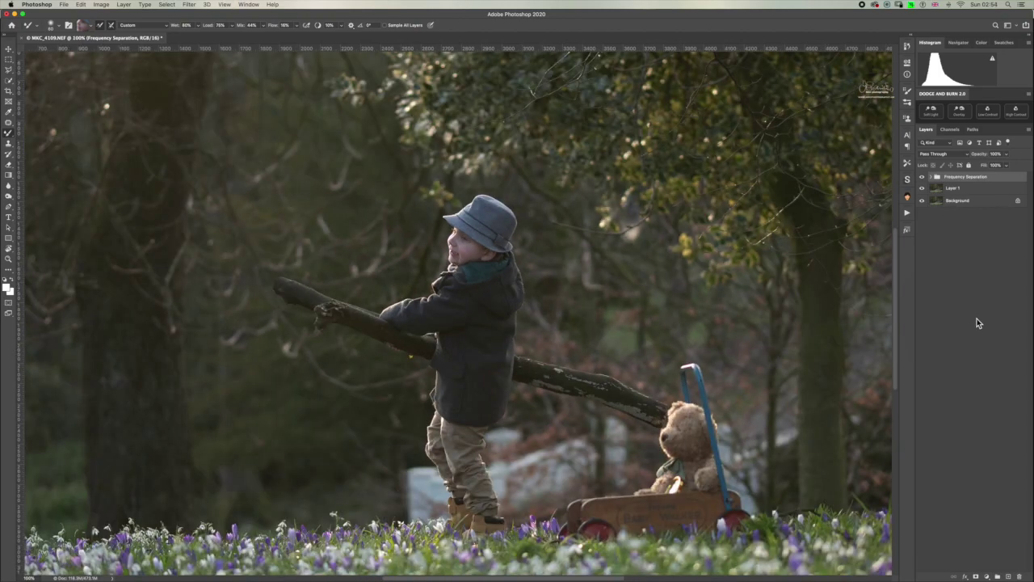
Step: Stamp the visible retouched layers with Cmd+Option+Shift+E into a new top Layer 2
key("ctrl+minus")
key("ctrl+minus")
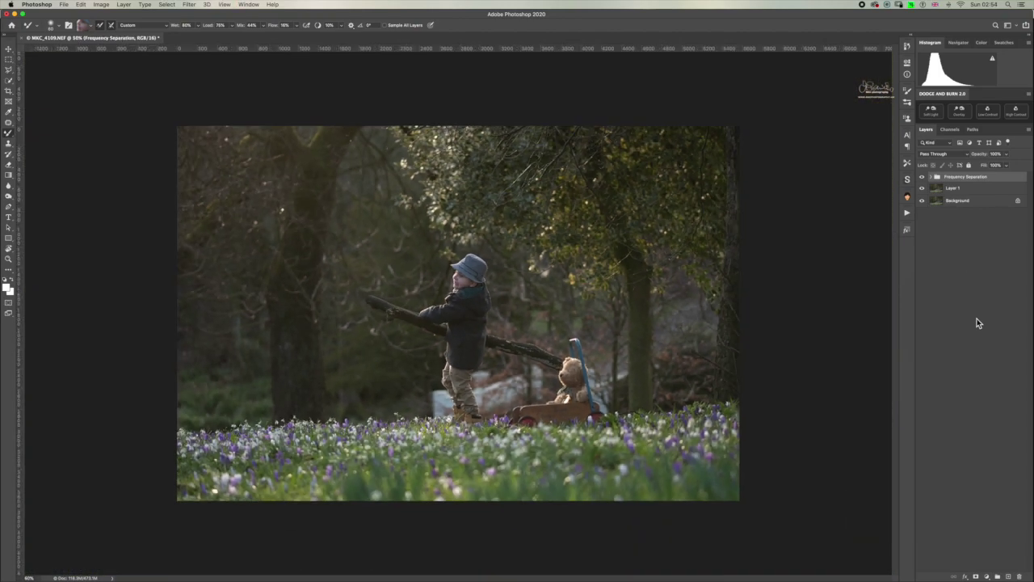
key("ctrl+plus")
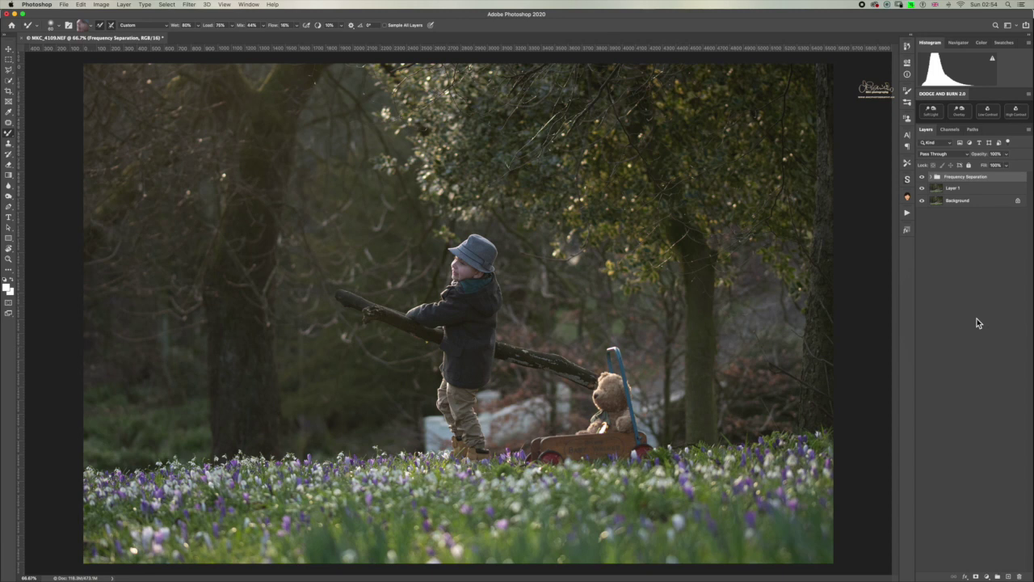
key("super+shift+alt+e")
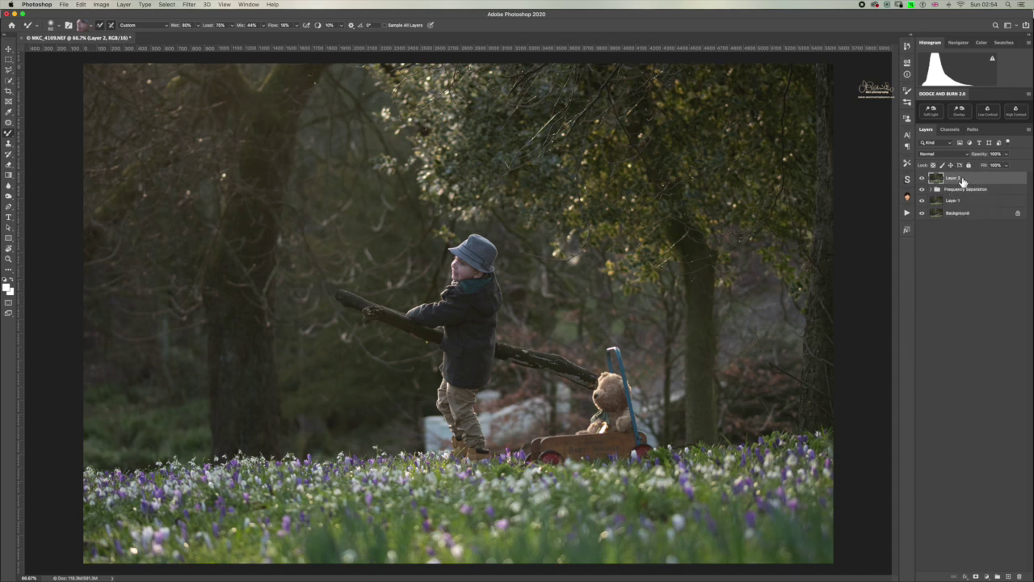
Step: Run the MKCP-Sharpen STRONG action, turning Layer 2 into a masked Overlay sharpening layer
left_click(907, 214)
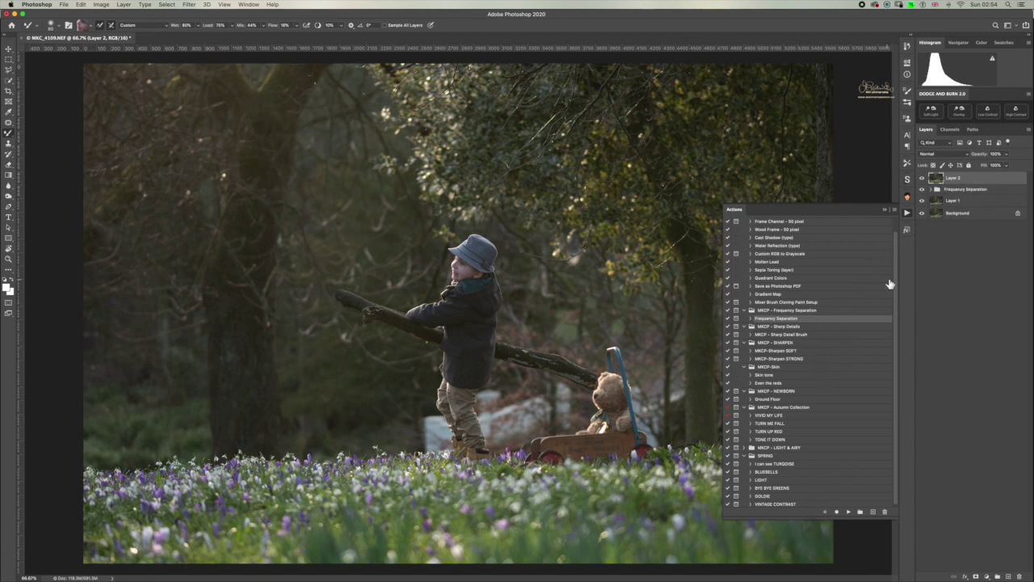
left_click(780, 360)
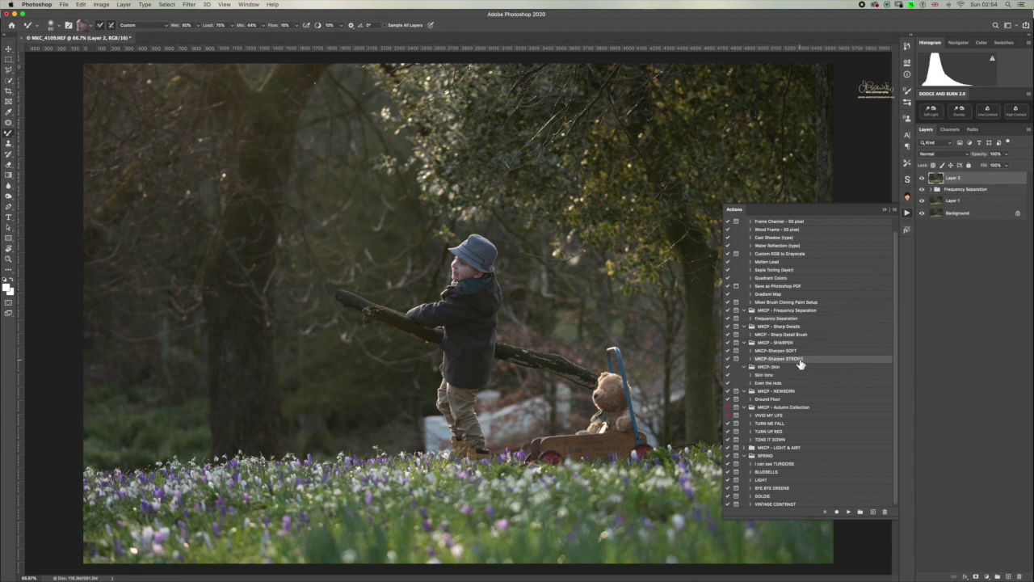
left_click(848, 513)
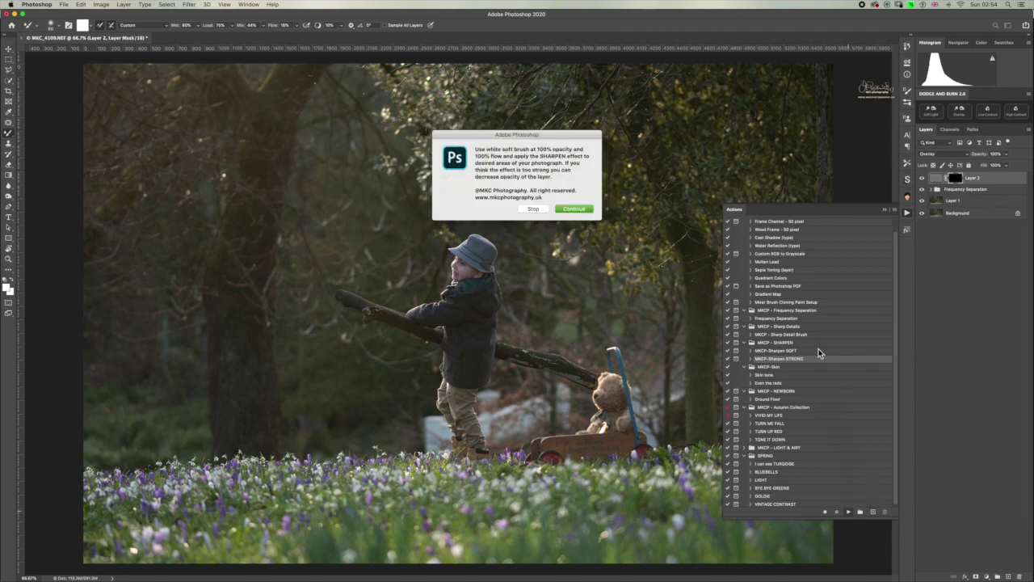
left_click(575, 210)
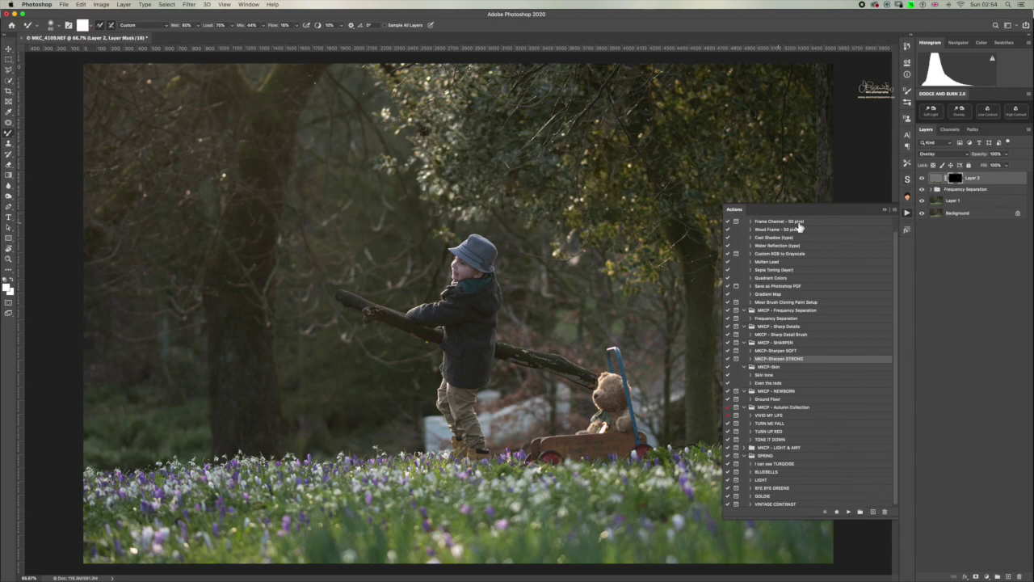
left_click(884, 209)
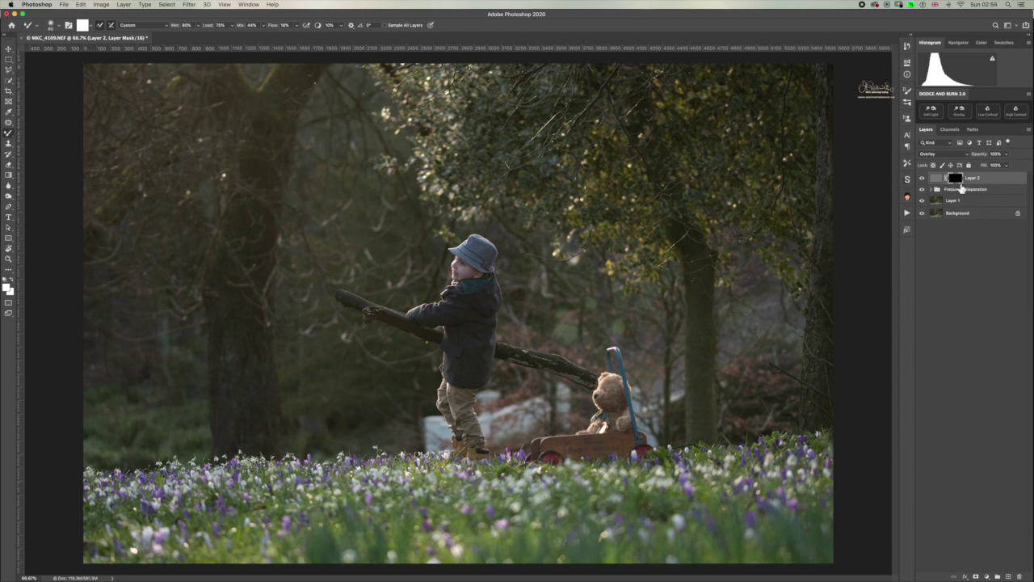
Step: Paint white on Layer 2's mask over the boy with an enlarged Brush, checking detail zoomed in
right_click(9, 134)
left_click(29, 132)
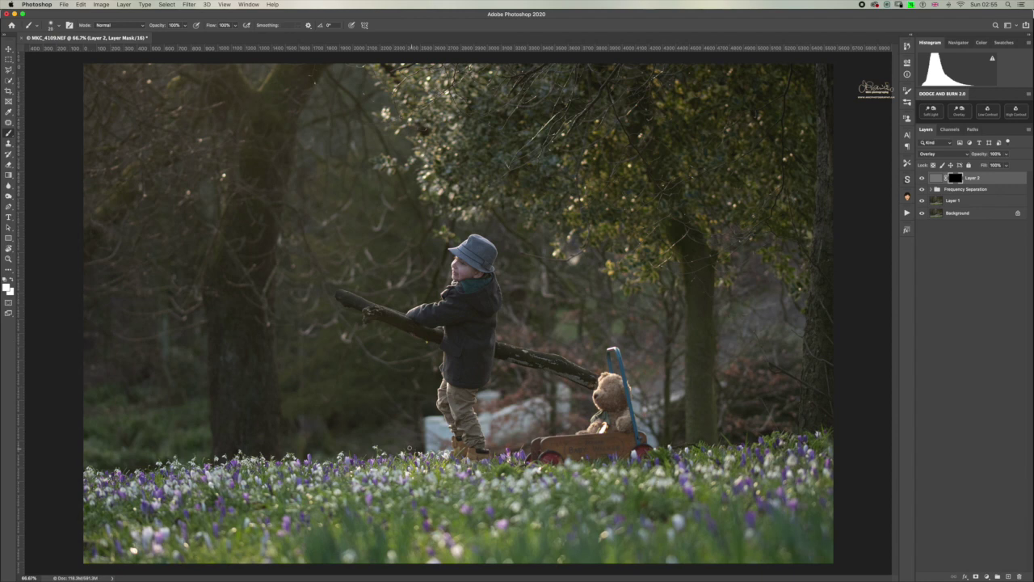
key("bracketright")
key("bracketright")
key("bracketright")
key("bracketright")
key("bracketright")
key("bracketright")
key("bracketright")
mouse_move(477, 456)
left_mouse_down()
mouse_move(466, 343)
mouse_move(526, 363)
mouse_move(486, 304)
mouse_move(464, 308)
mouse_move(489, 338)
left_mouse_up()
scroll(488, 338, "up", 1)
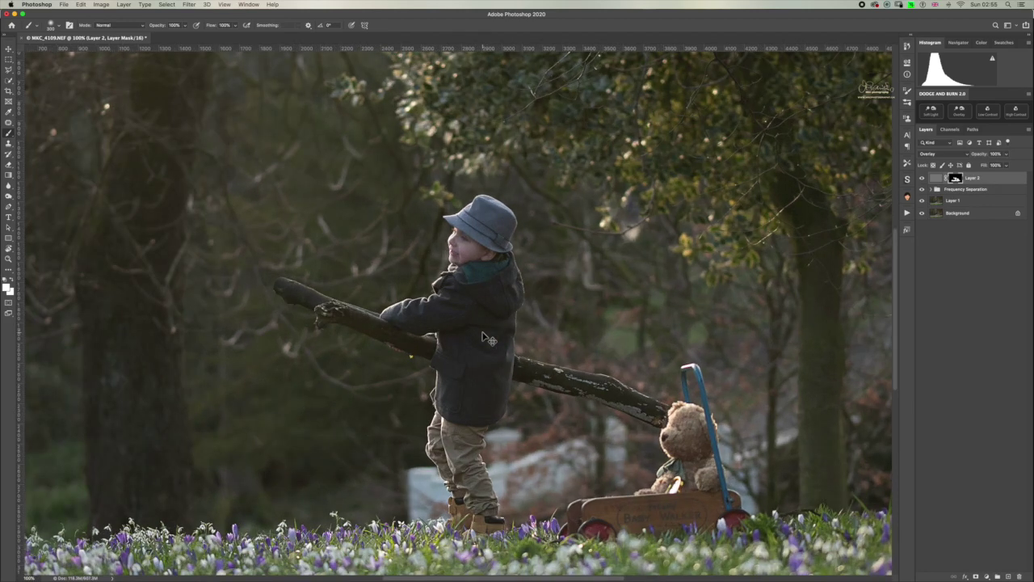
scroll(485, 335, "up", 1)
key("bracketleft")
key("bracketleft")
key("bracketleft")
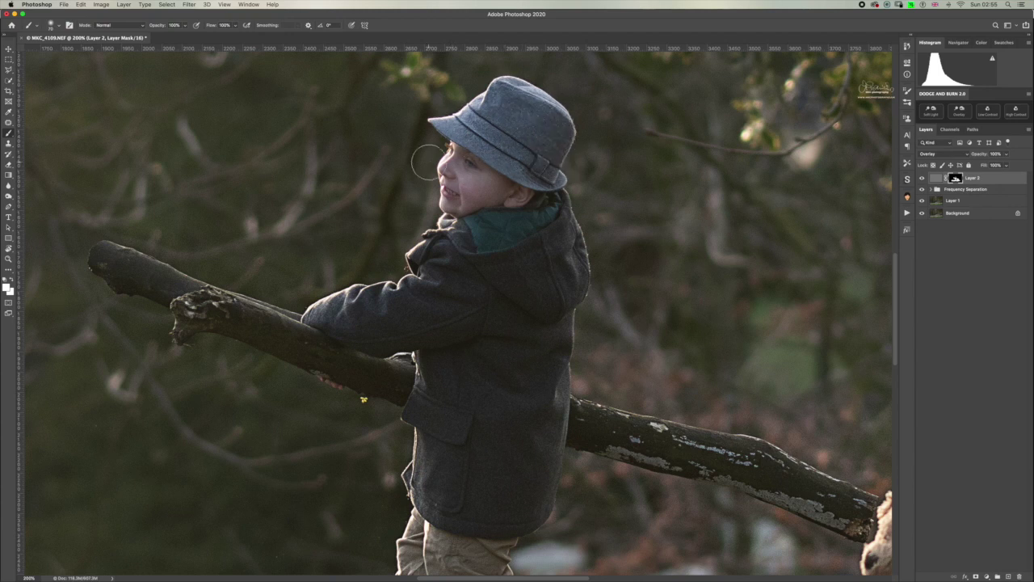
key("bracketleft")
key("bracketleft")
key("super+minus")
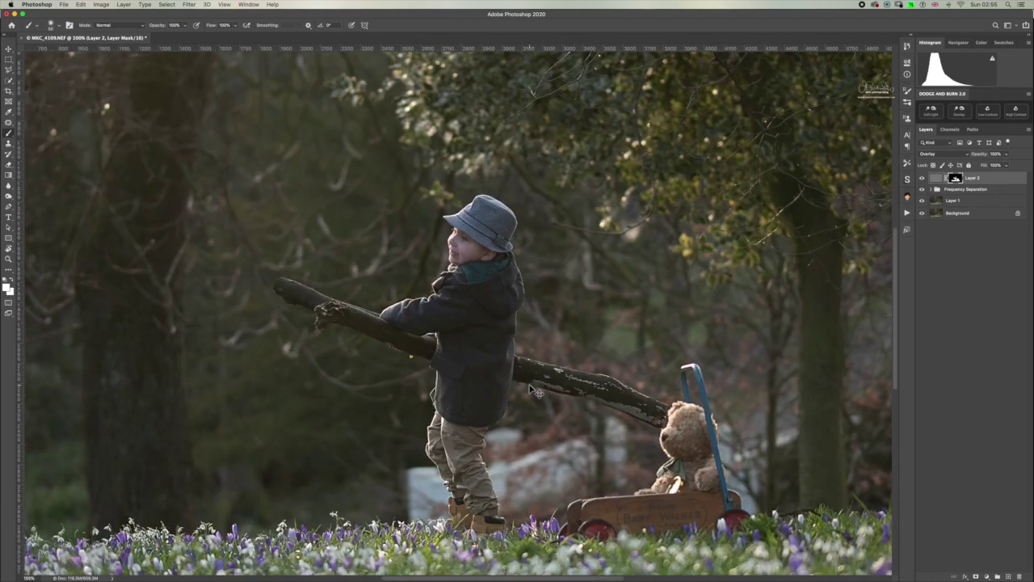
key("super+minus")
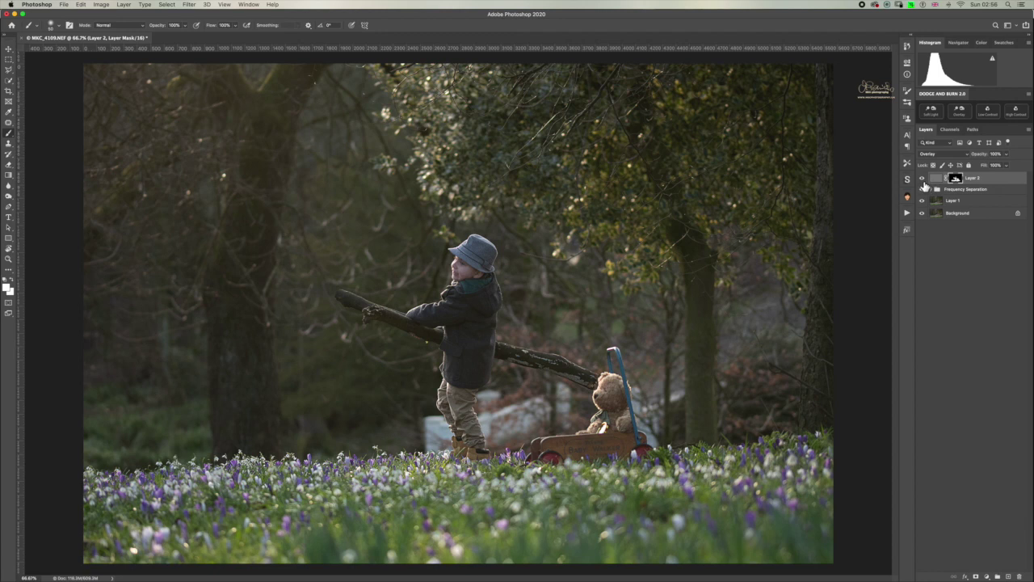
Step: Toggle Layer 2's visibility to compare the image with and without sharpening
left_click(922, 178)
left_click(922, 177)
left_click(922, 178)
left_click(922, 178)
Step: Run the LIGHT action to add a glowing light-source layer over the boy
left_click(907, 215)
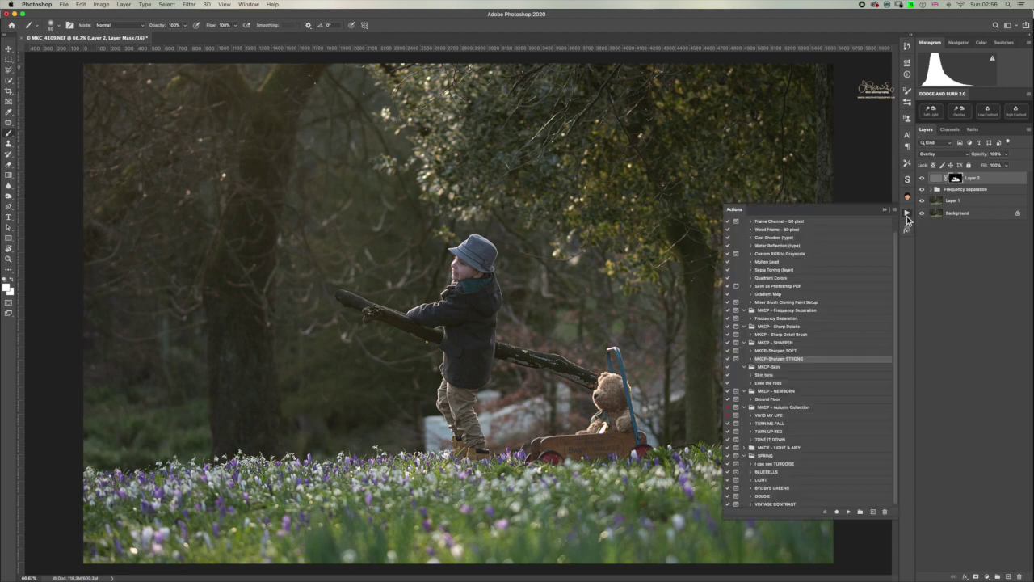
left_click(768, 480)
left_click(849, 512)
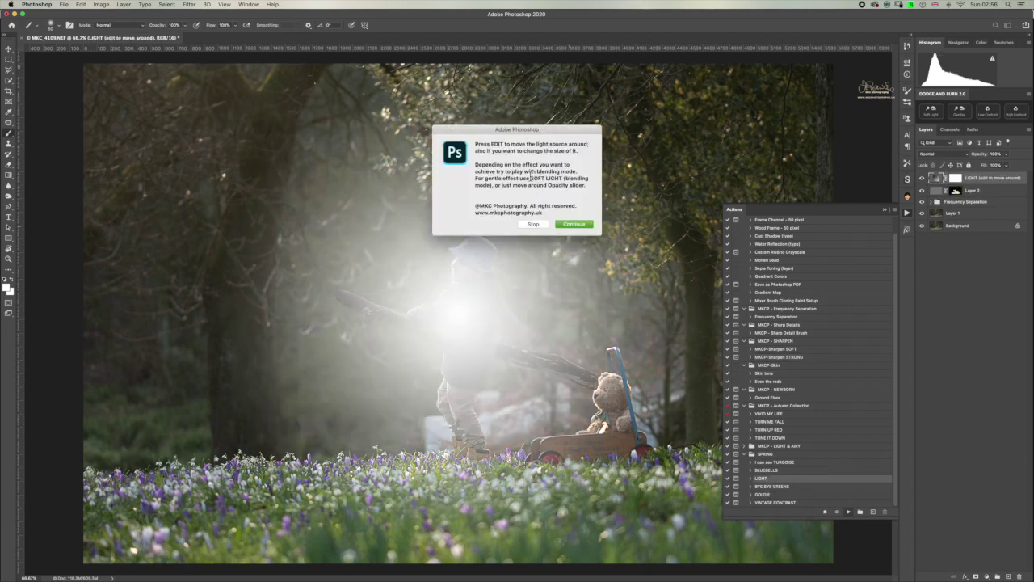
left_click(575, 226)
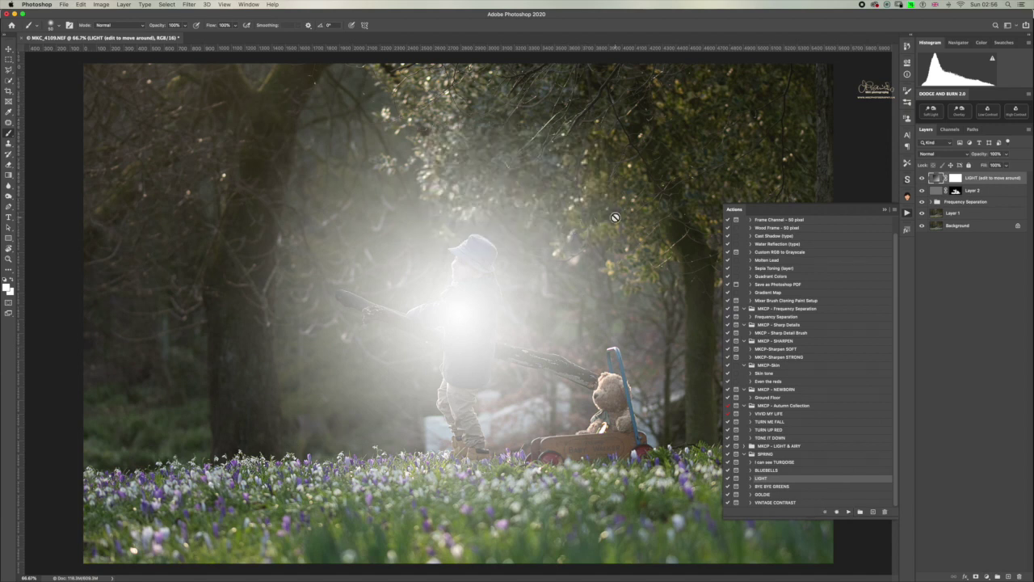
Step: Drag the LIGHT layer's gradient glow to the photo's upper-left corner and confirm it
left_click(885, 212)
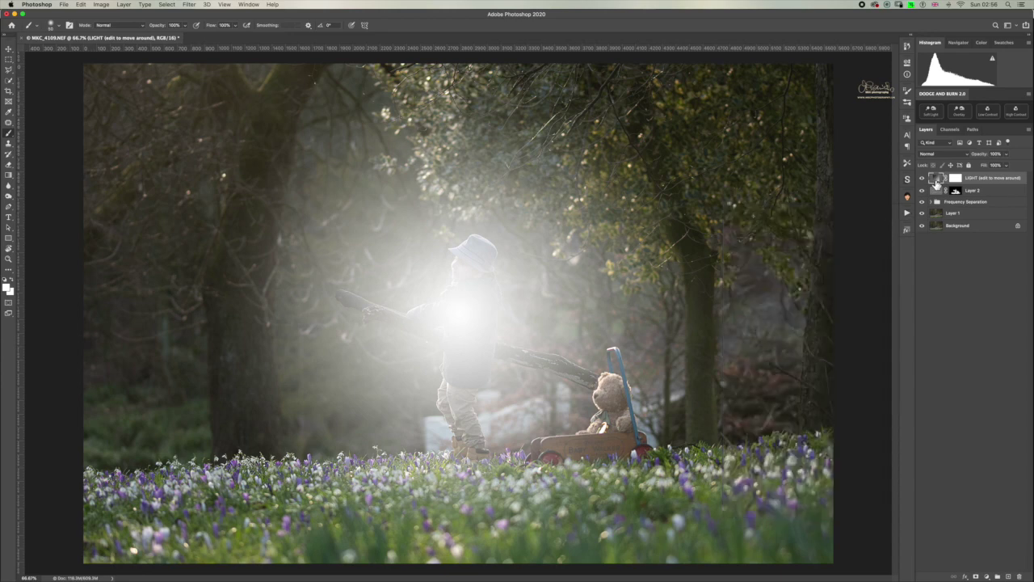
double_click(937, 180)
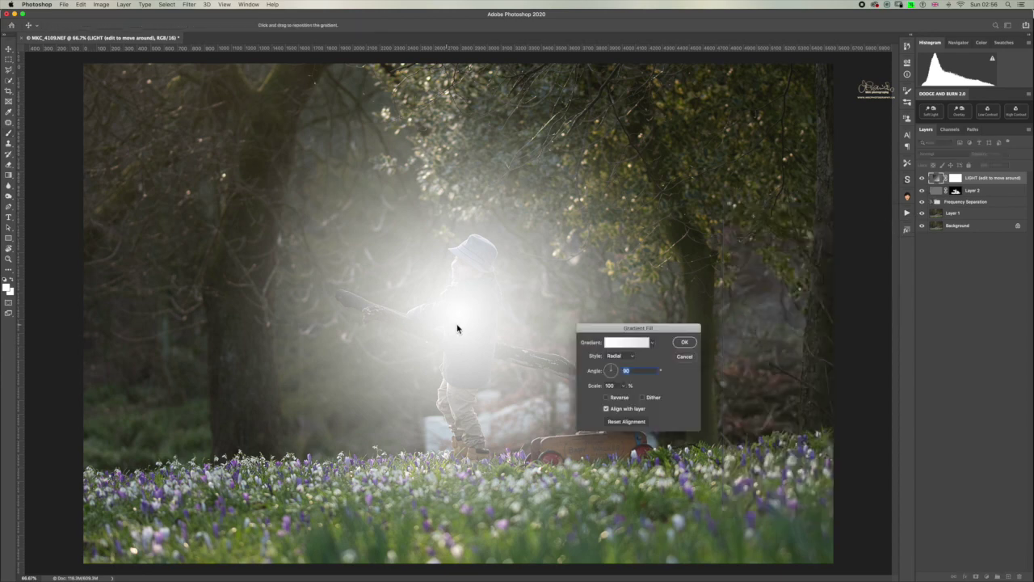
mouse_move(477, 313)
left_mouse_down()
mouse_move(342, 201)
mouse_move(272, 122)
mouse_move(261, 81)
mouse_move(287, 74)
mouse_move(273, 117)
left_mouse_up()
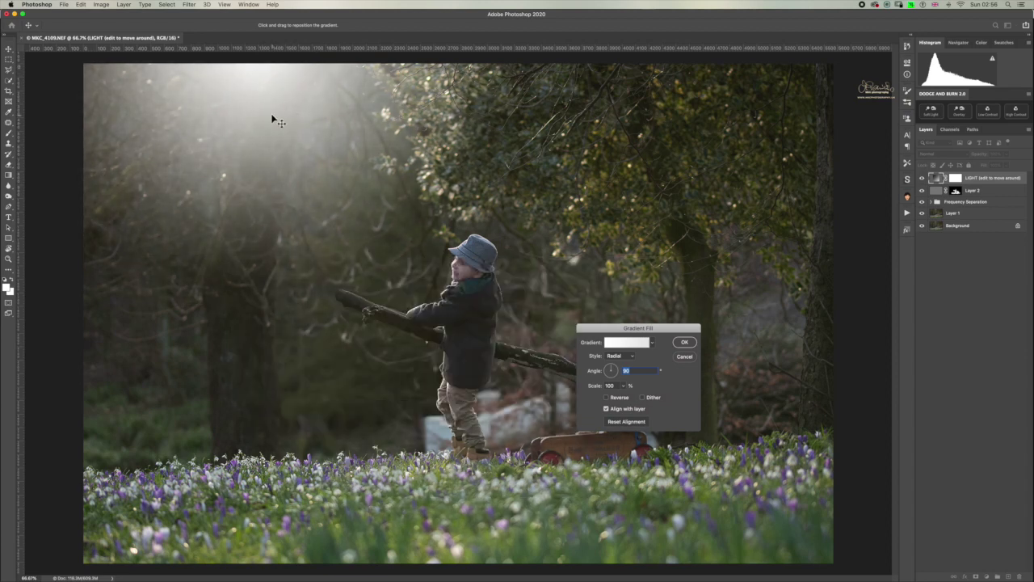
left_click(683, 342)
key("b")
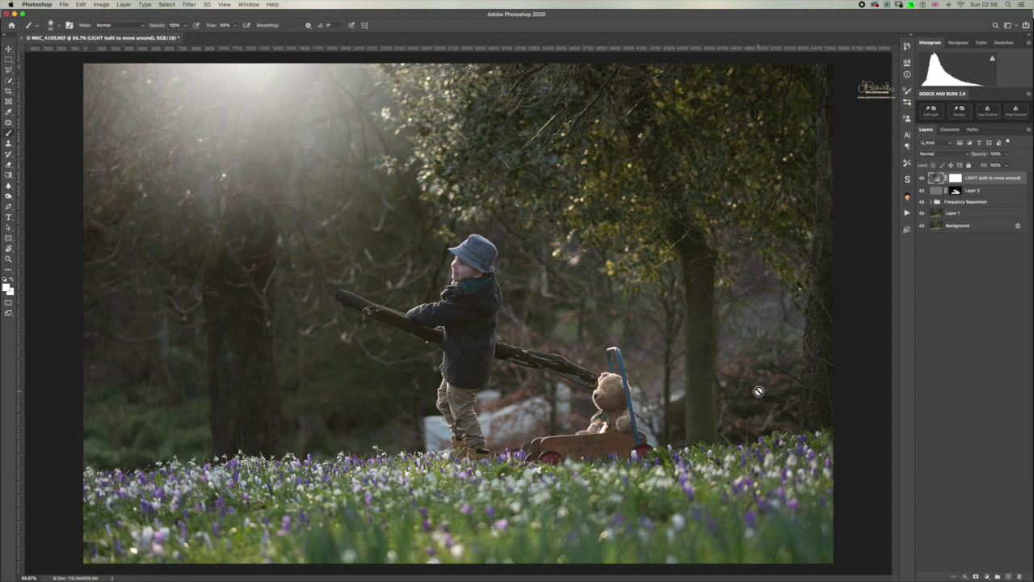
left_click(954, 155)
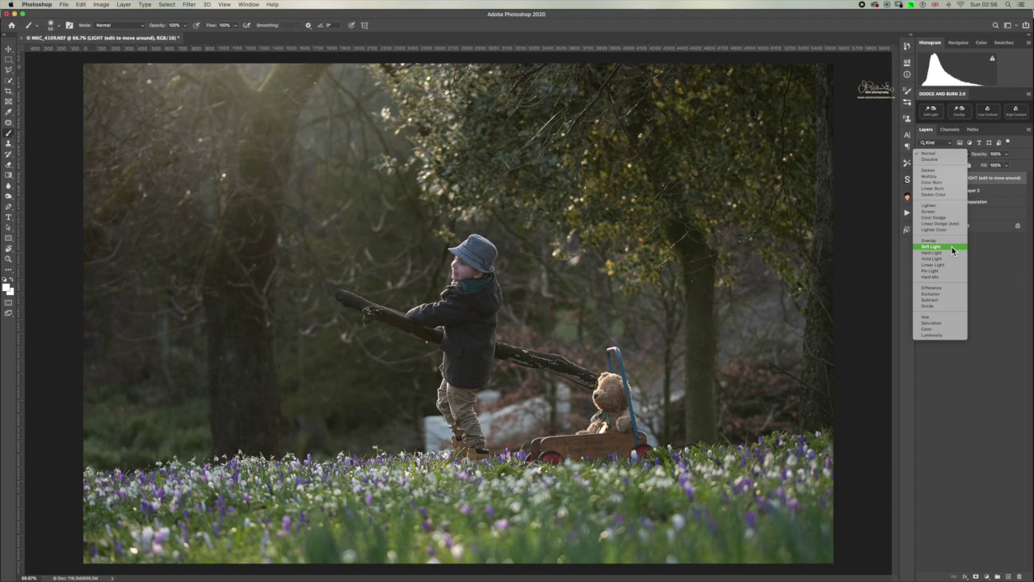
Step: Set the LIGHT layer to Soft Light blend mode and toggle it to compare
left_click(952, 246)
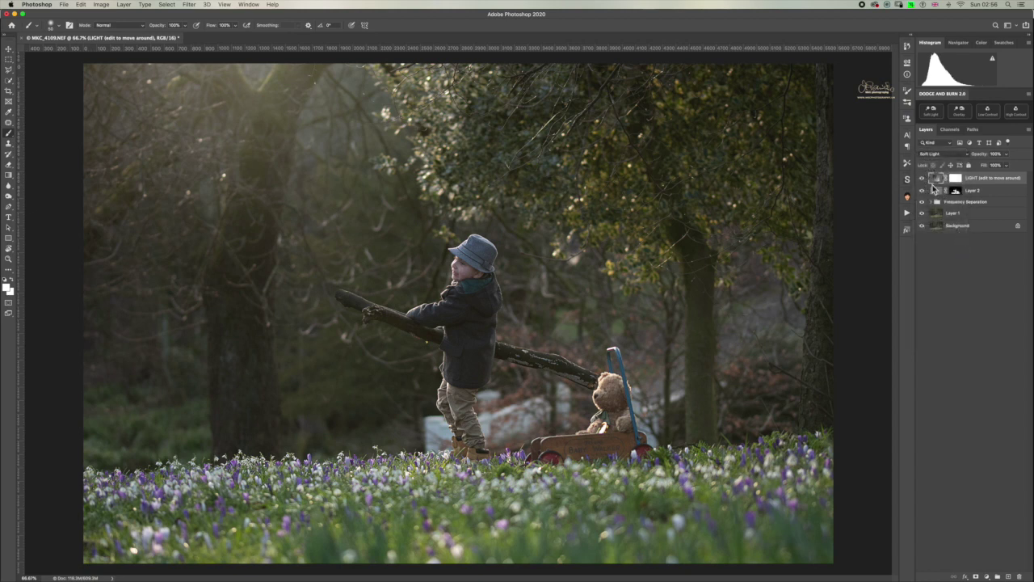
left_click(923, 178)
left_click(926, 181)
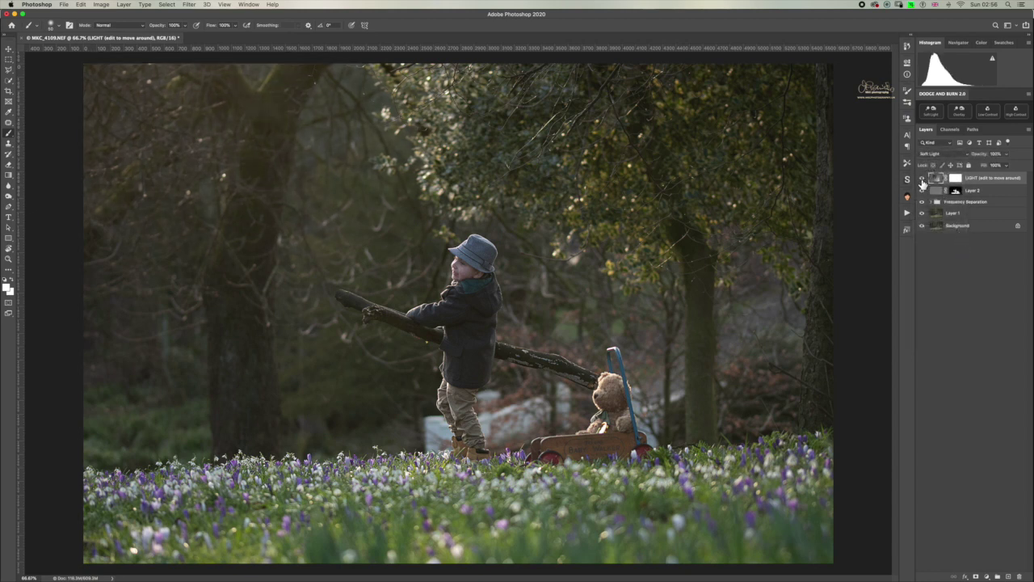
left_click(925, 181)
left_click(923, 178)
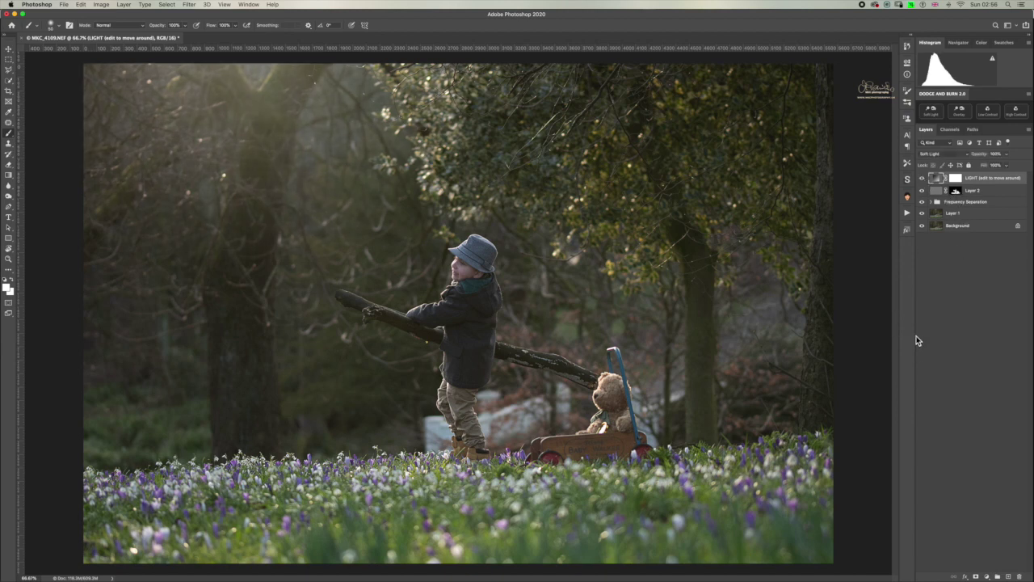
left_click(908, 213)
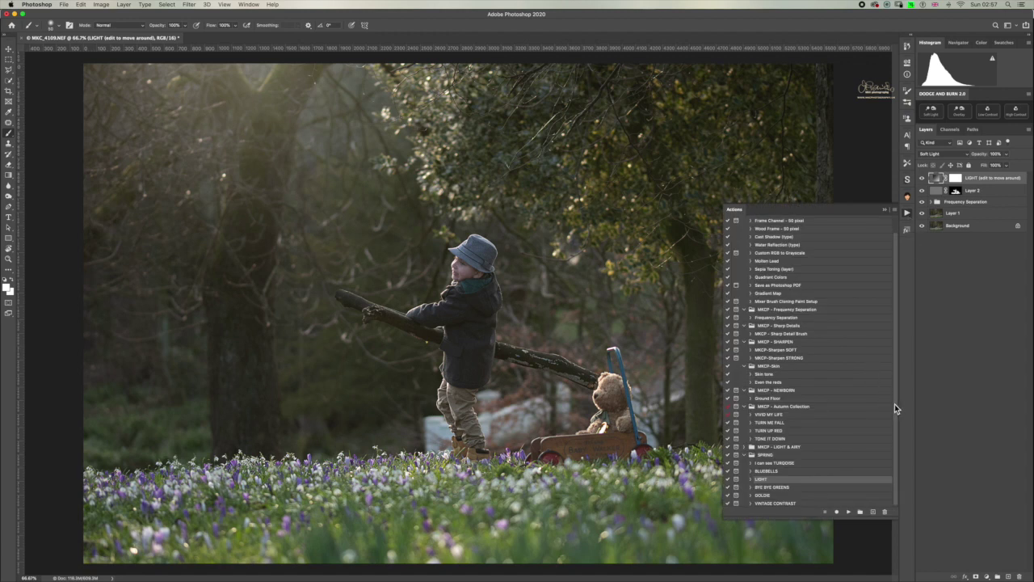
Step: Run the GOLDIE action to add a golden toning layer
left_click(777, 494)
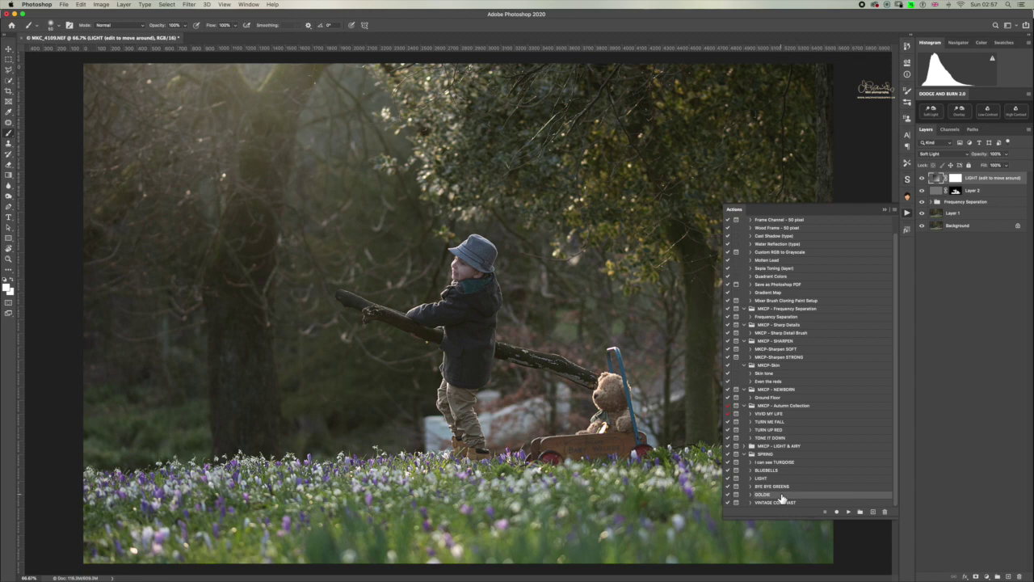
left_click(848, 513)
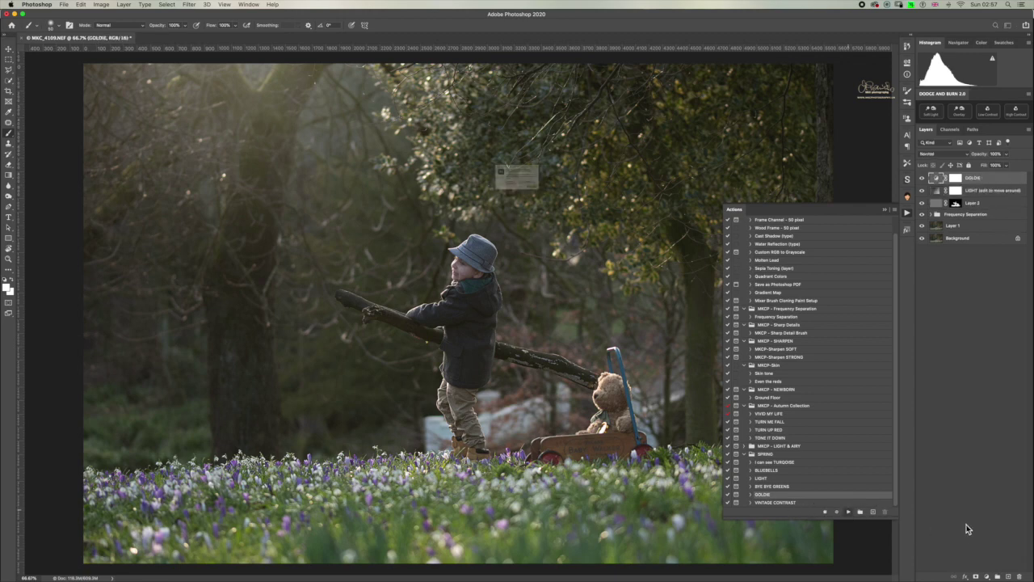
left_click(573, 214)
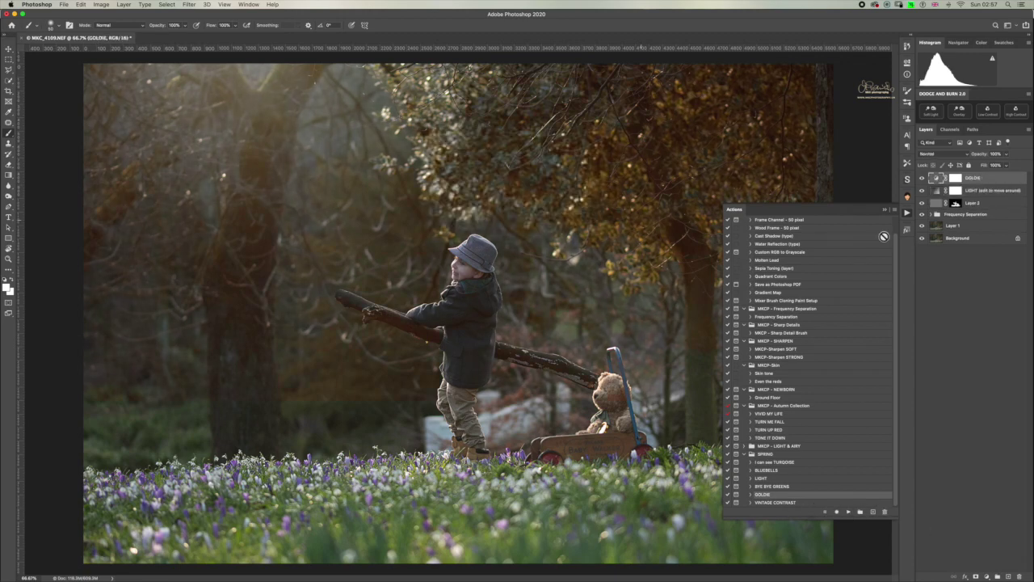
left_click(885, 209)
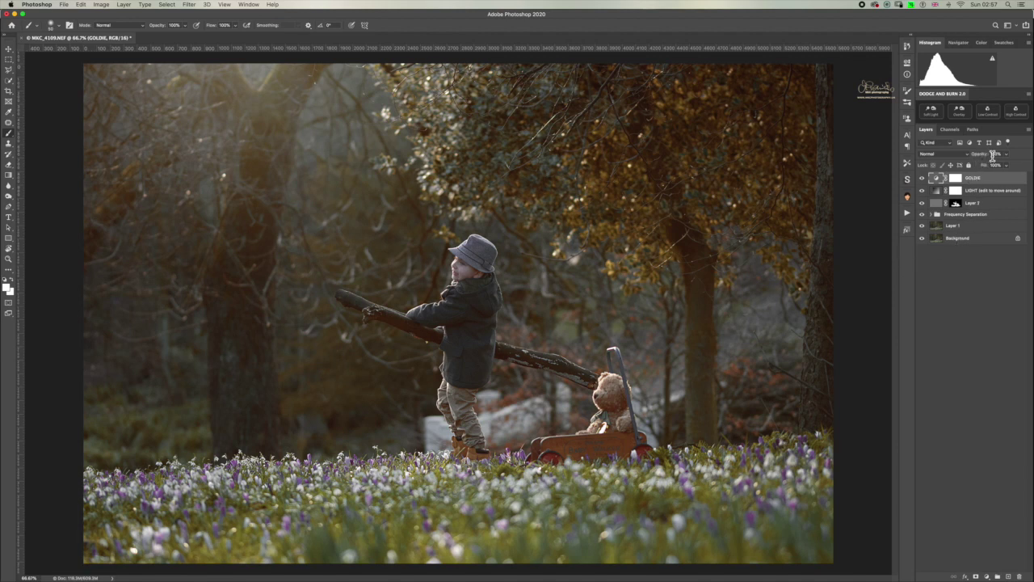
Step: Set the GOLDIE layer opacity to 80% and toggle it off and on to compare
left_click(996, 154)
type("60")
left_click(922, 178)
left_click(923, 179)
Step: Select the I can see TURQOISE action in the actions list
left_click(907, 215)
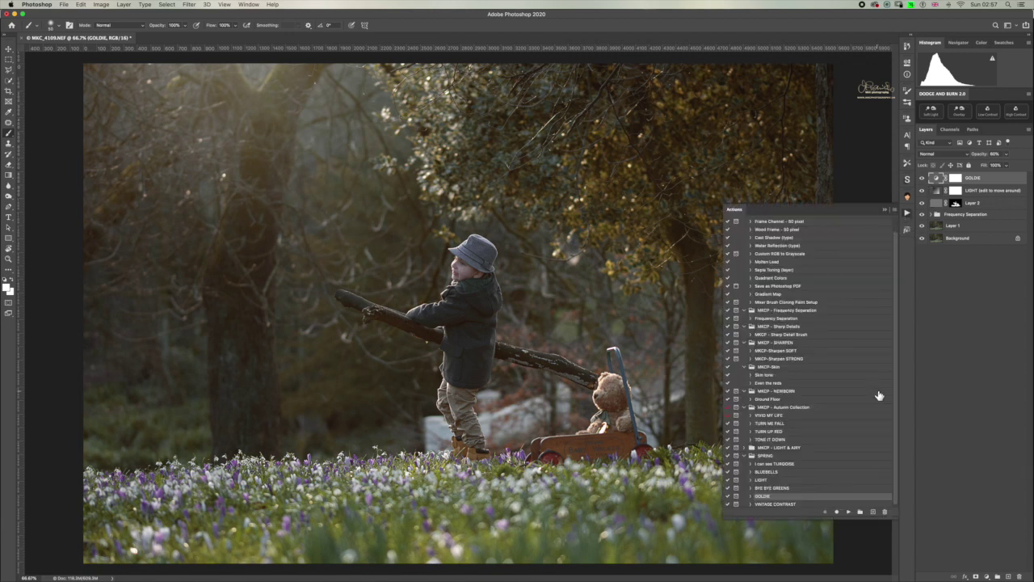
left_click_drag(895, 473, 899, 486)
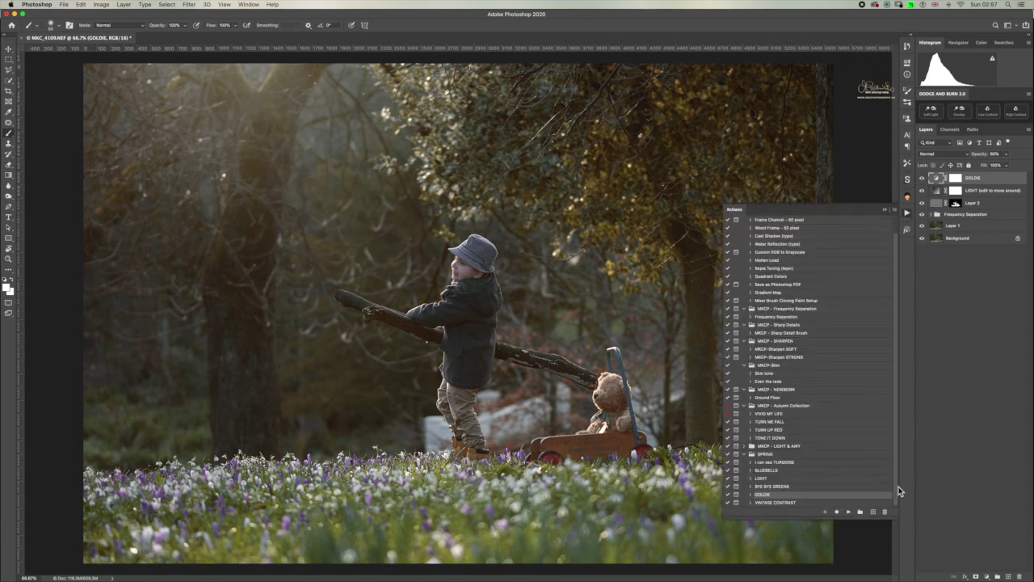
left_click(790, 463)
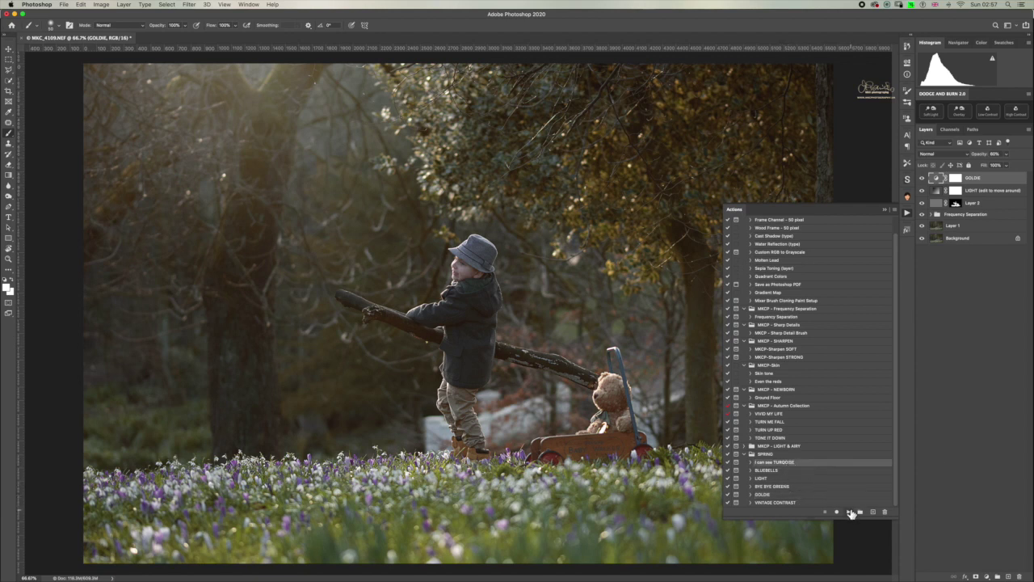
Step: Play I can see TURQOISE, set its layer to 0% opacity, and deselect layers
left_click(849, 512)
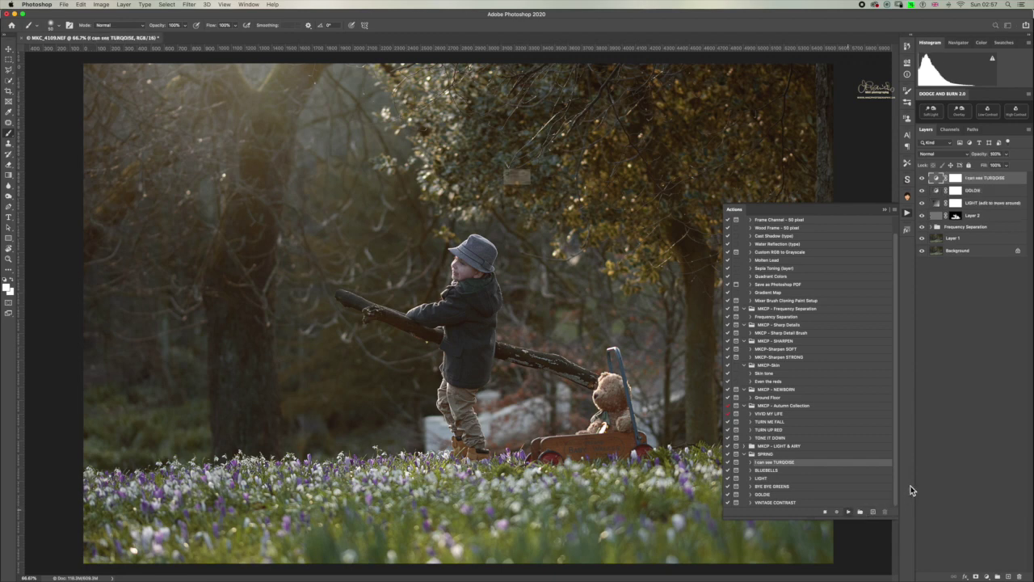
left_click(573, 215)
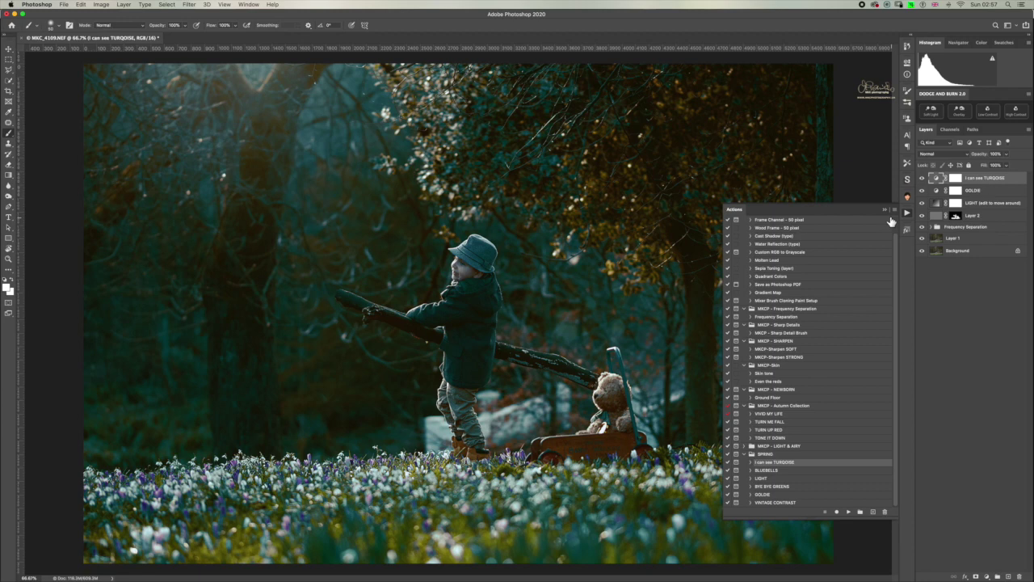
left_click(885, 210)
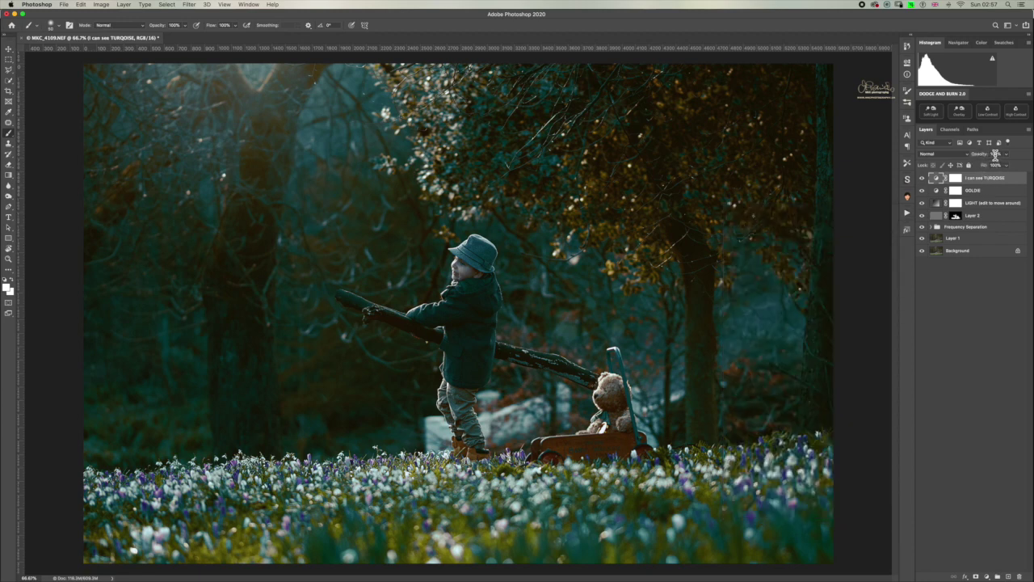
left_click(996, 154)
type("0")
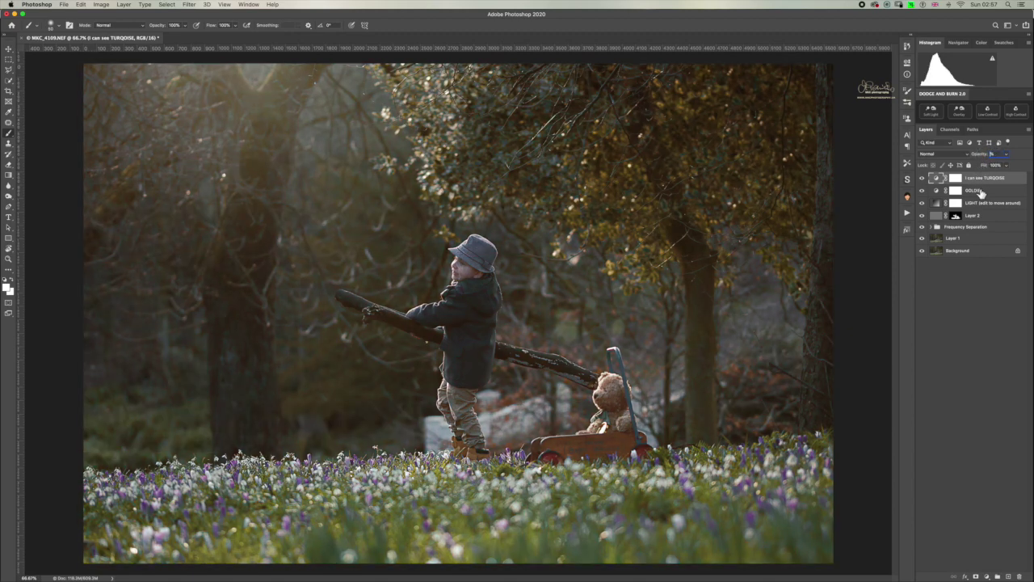
left_click(988, 297)
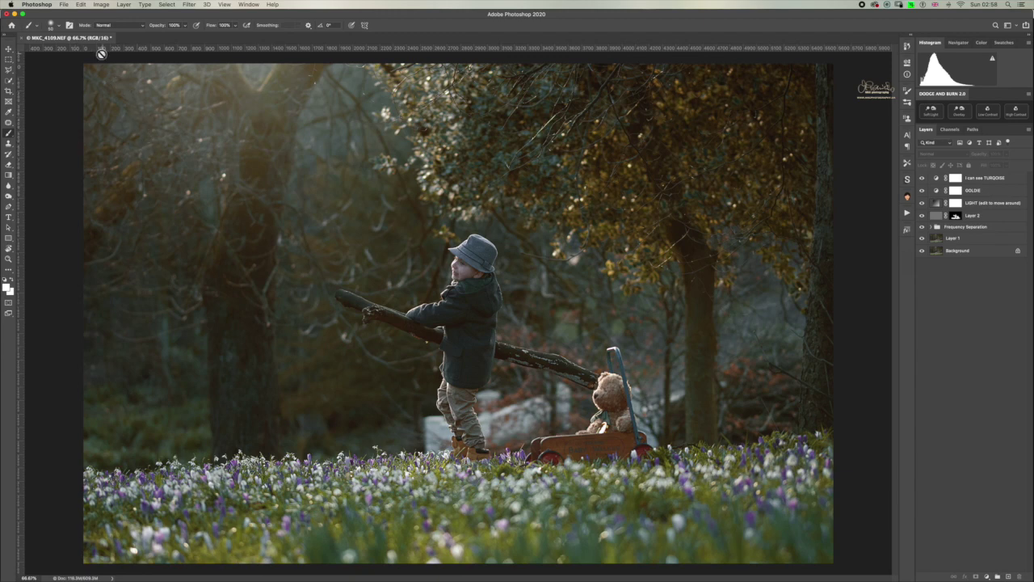
Step: Save the edit as MKC_4109-2.tif with default TIFF options, declining to replace the existing file
left_click(65, 5)
key("Escape")
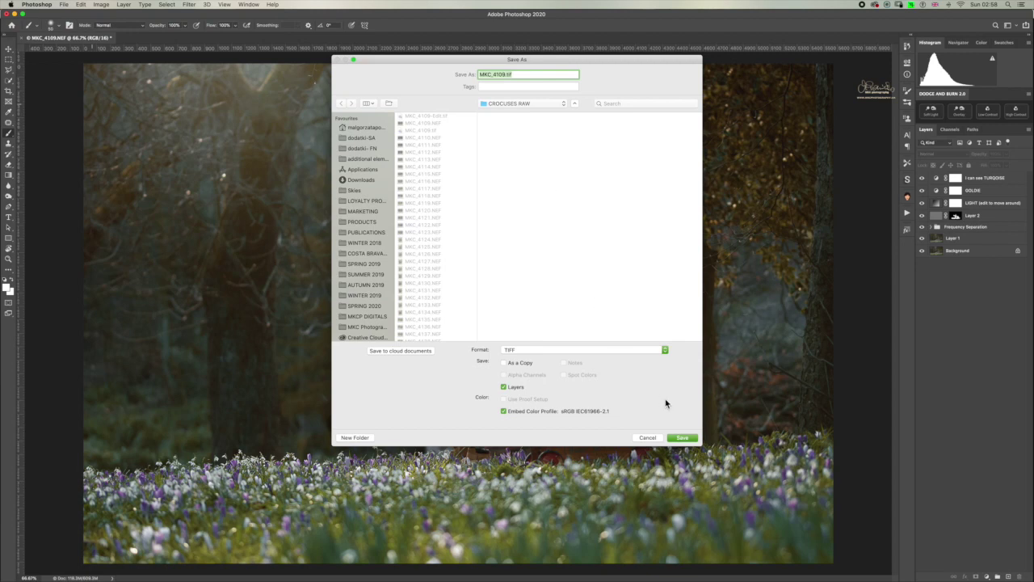
left_click(696, 439)
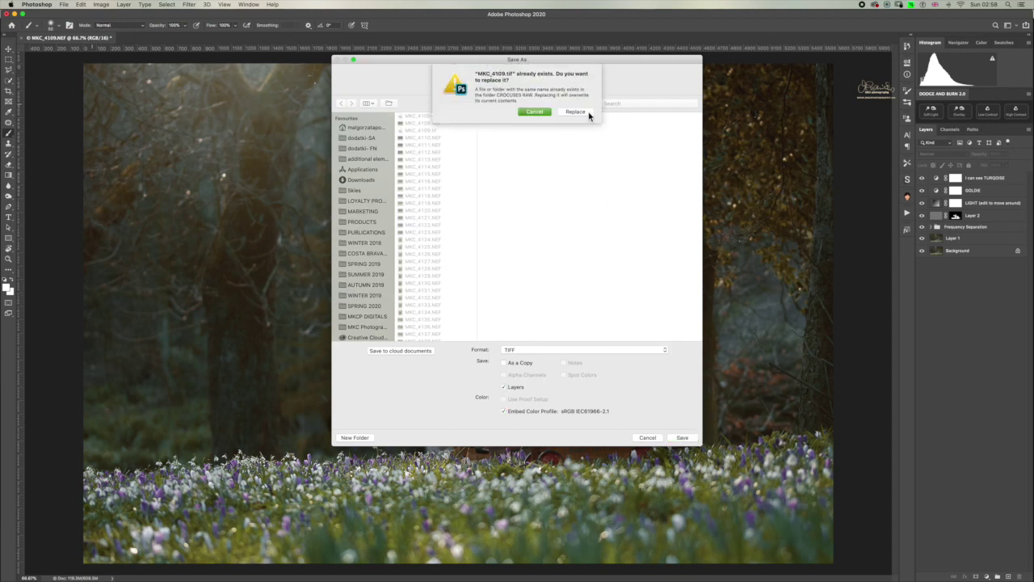
left_click(571, 113)
left_click_drag(570, 113, 548, 111)
left_click(548, 112)
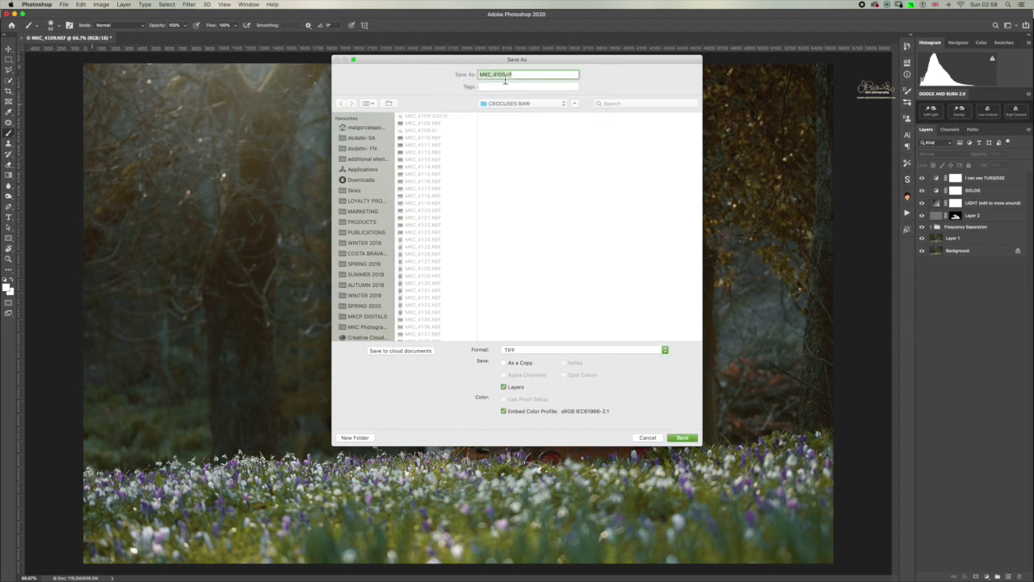
key("Right")
left_click(681, 437)
left_click(619, 245)
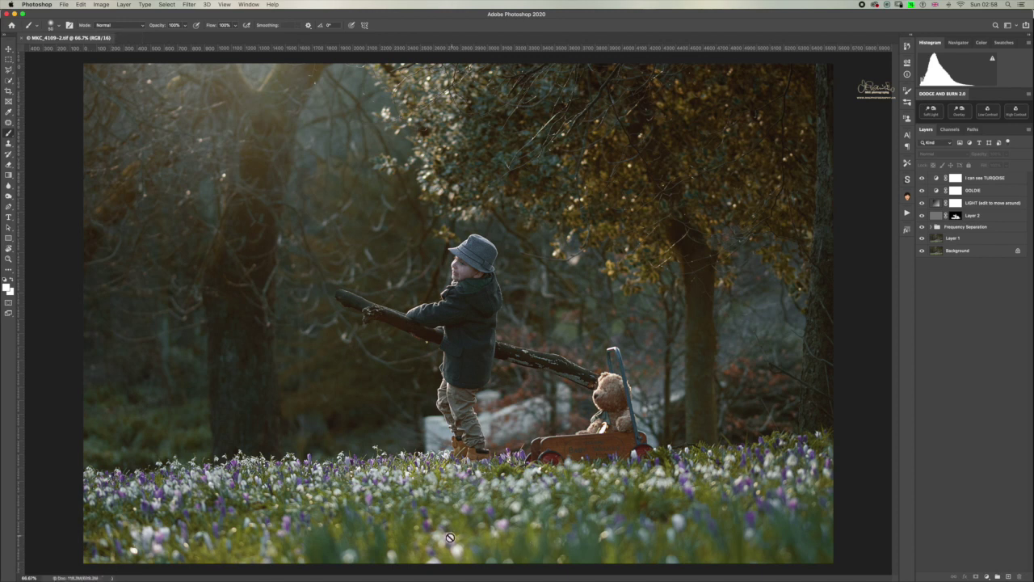
Step: In Lightroom, crop MKC_4109-2.tif to 5 x 7, shifted and tightened around the boy
left_click(421, 564)
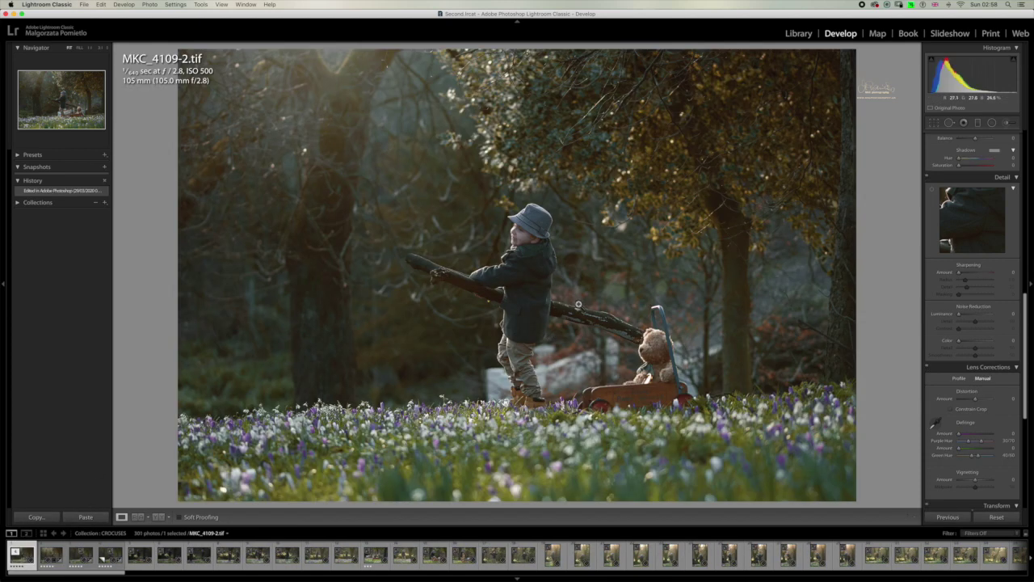
left_click(934, 122)
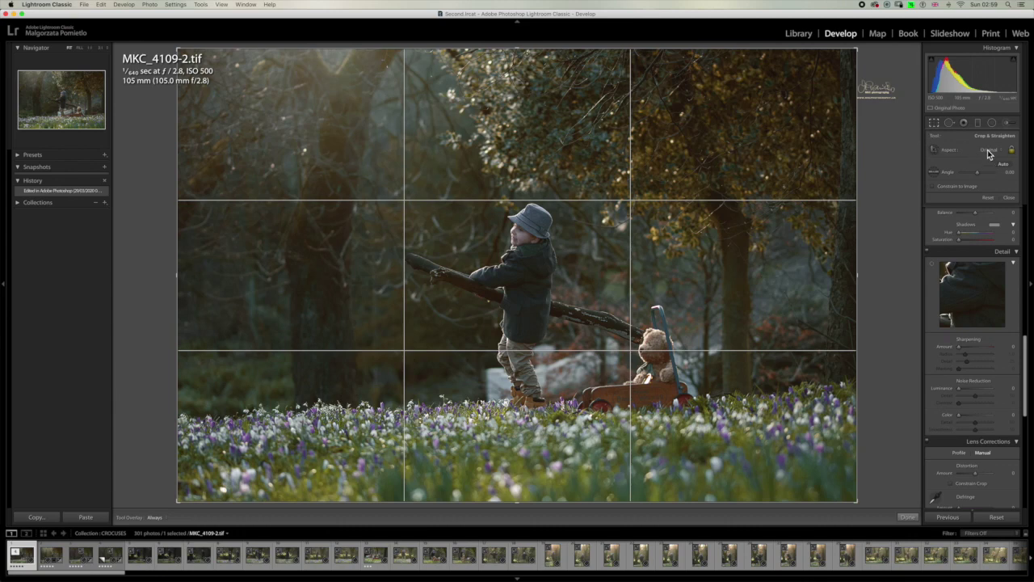
left_click(988, 151)
left_click(990, 182)
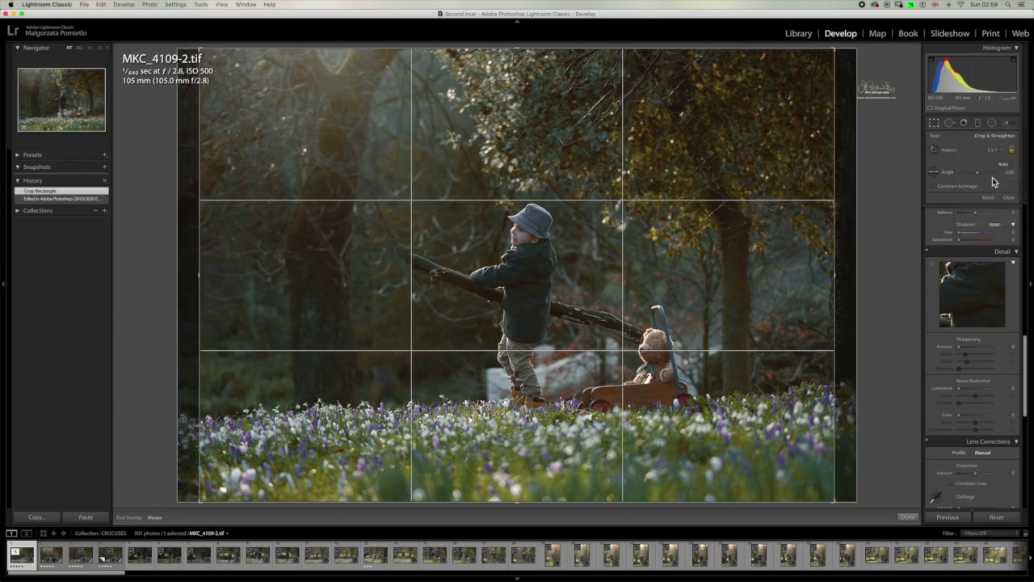
left_click(934, 123)
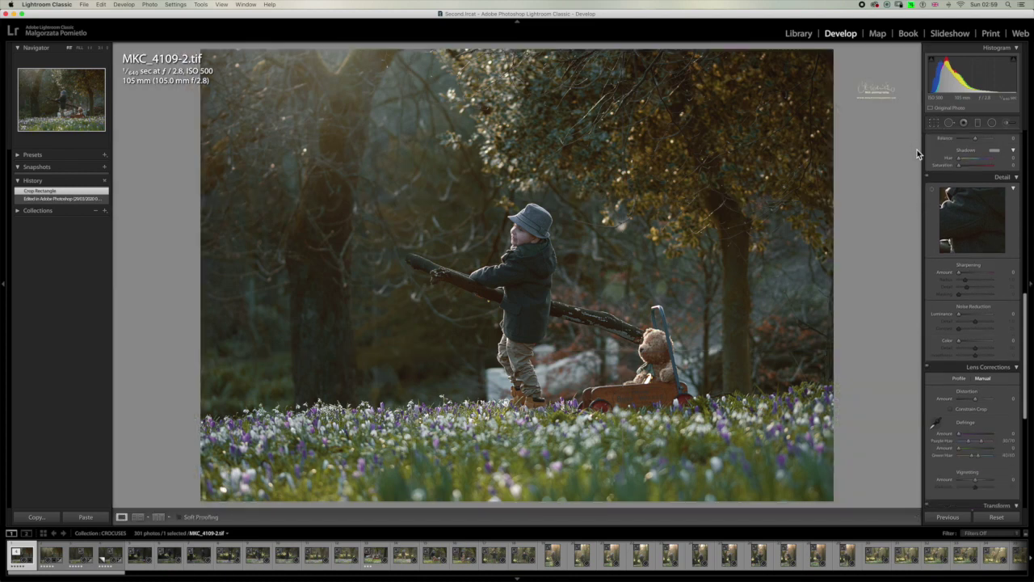
left_click(935, 126)
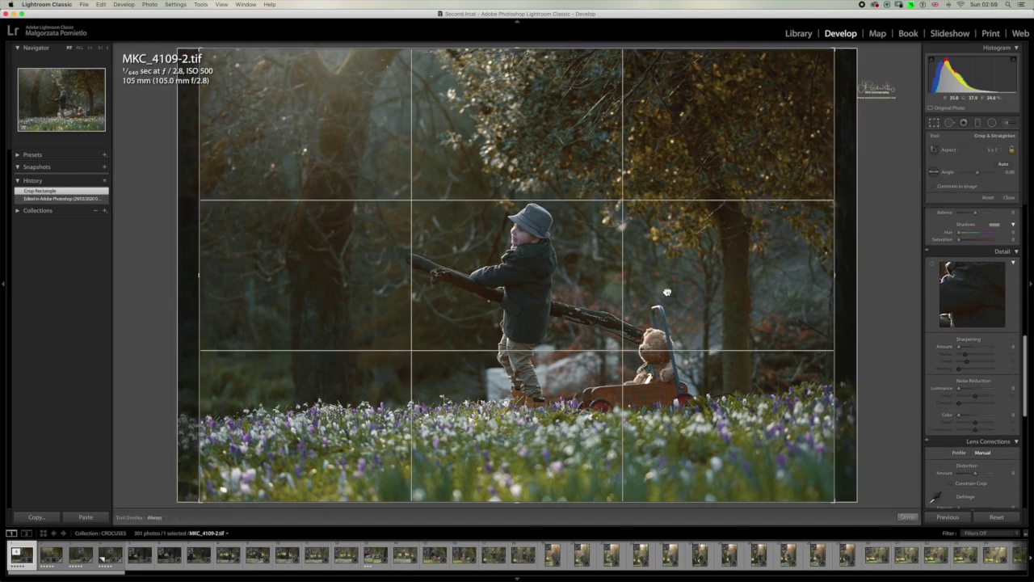
left_click_drag(665, 292, 688, 290)
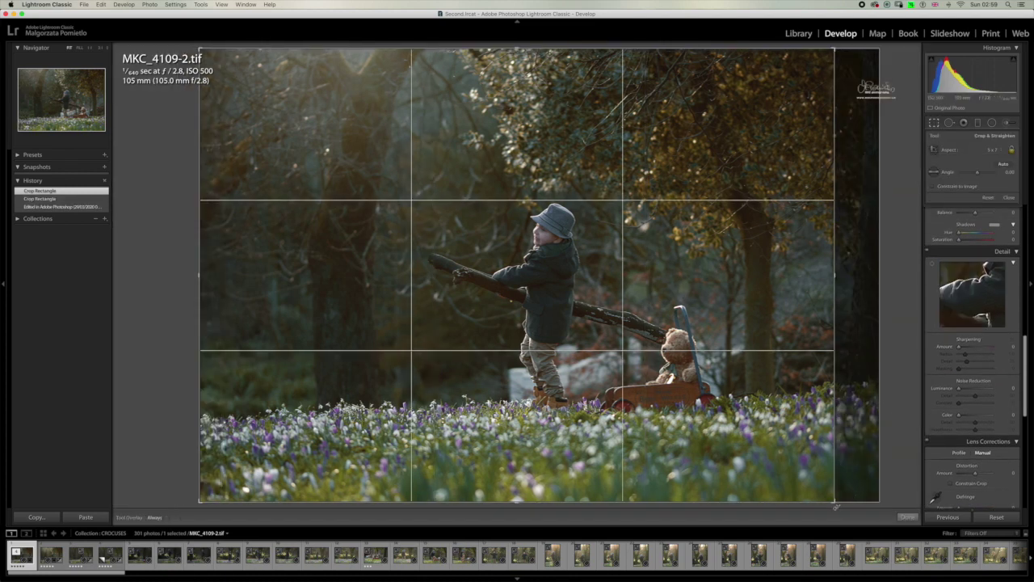
left_click_drag(837, 506, 839, 488)
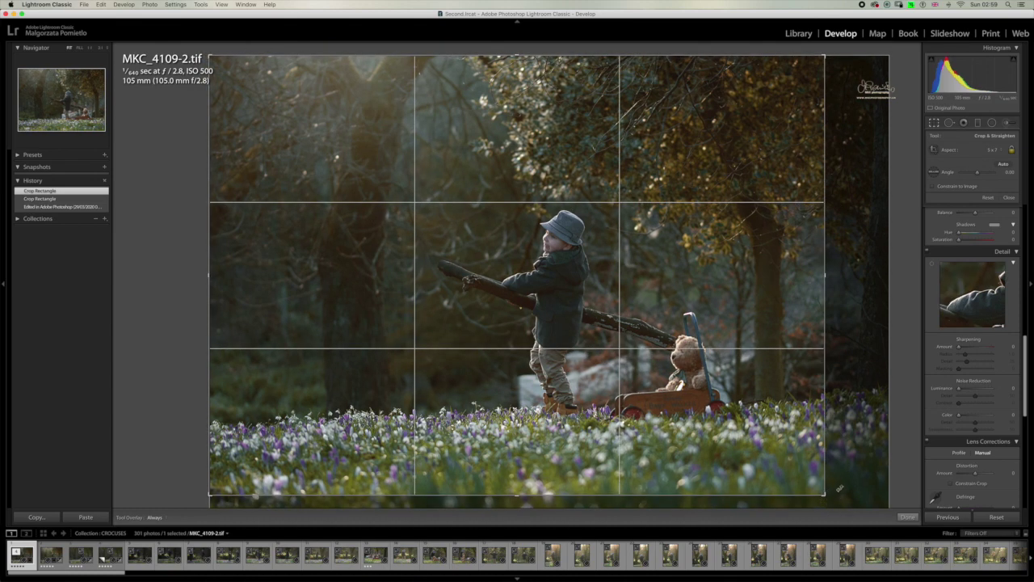
left_click(909, 518)
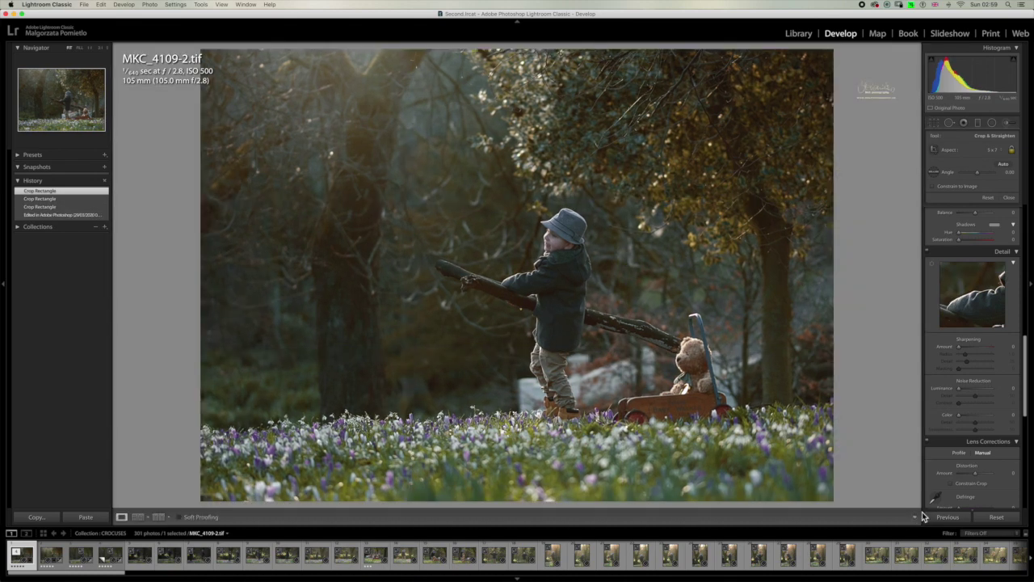
Step: Set up a radial filter with +0.31 exposure and Invert ticked
left_click(994, 123)
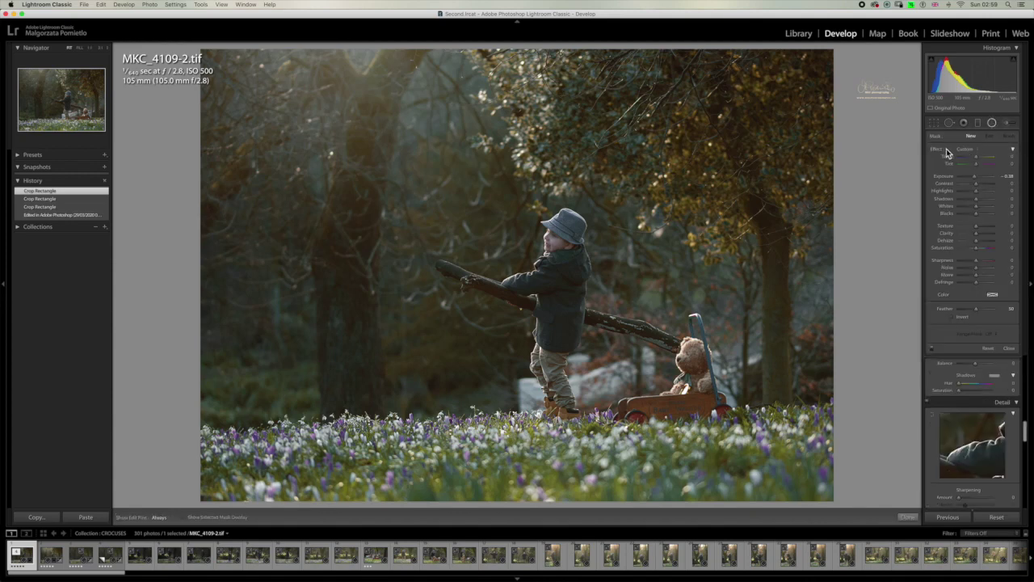
double_click(937, 151)
left_click_drag(977, 178, 981, 179)
left_click(952, 317)
Step: Draw the radial filter over the upper-left trees, then reposition and enlarge it
mouse_move(340, 67)
left_mouse_down()
mouse_move(549, 257)
mouse_move(525, 251)
left_mouse_up()
mouse_move(342, 248)
left_mouse_down()
mouse_move(414, 238)
mouse_move(409, 227)
left_mouse_up()
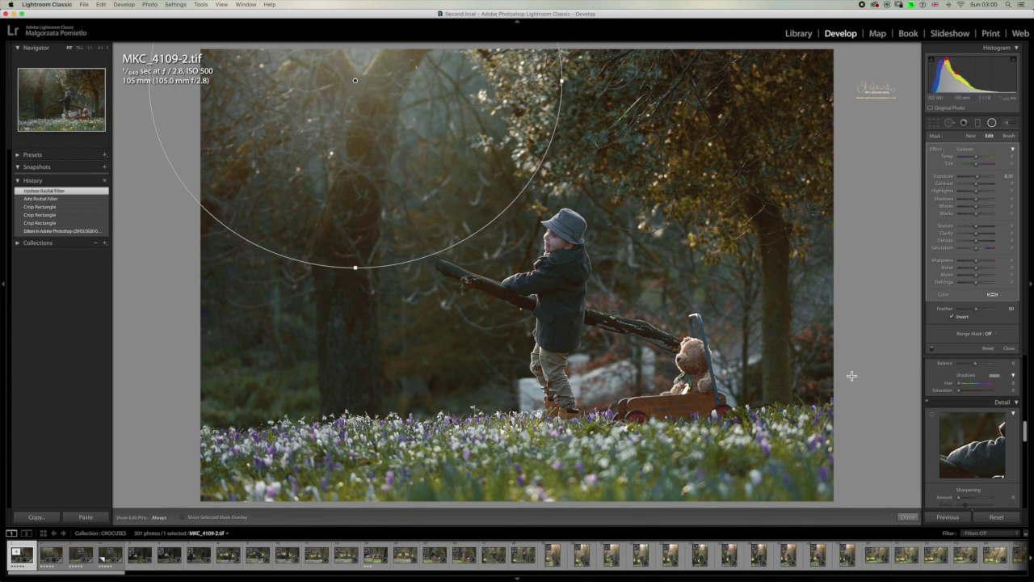
left_click_drag(355, 267, 356, 280)
left_click_drag(570, 82, 592, 81)
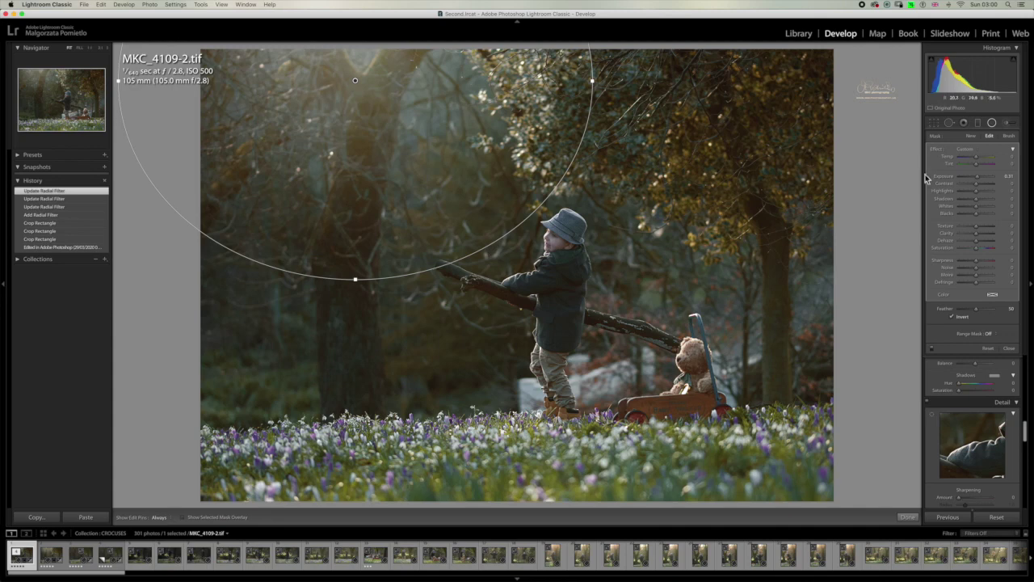
Step: Keep the custom +0.31 effect and switch to the Adjustment Brush
left_click(1002, 149)
left_click(1002, 133)
left_click(1008, 125)
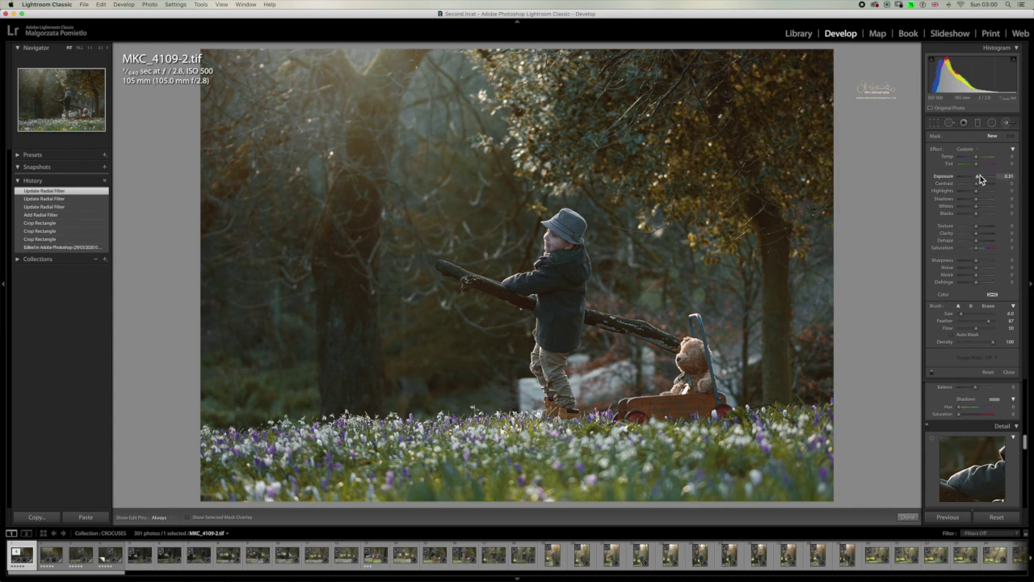
left_click(1007, 123)
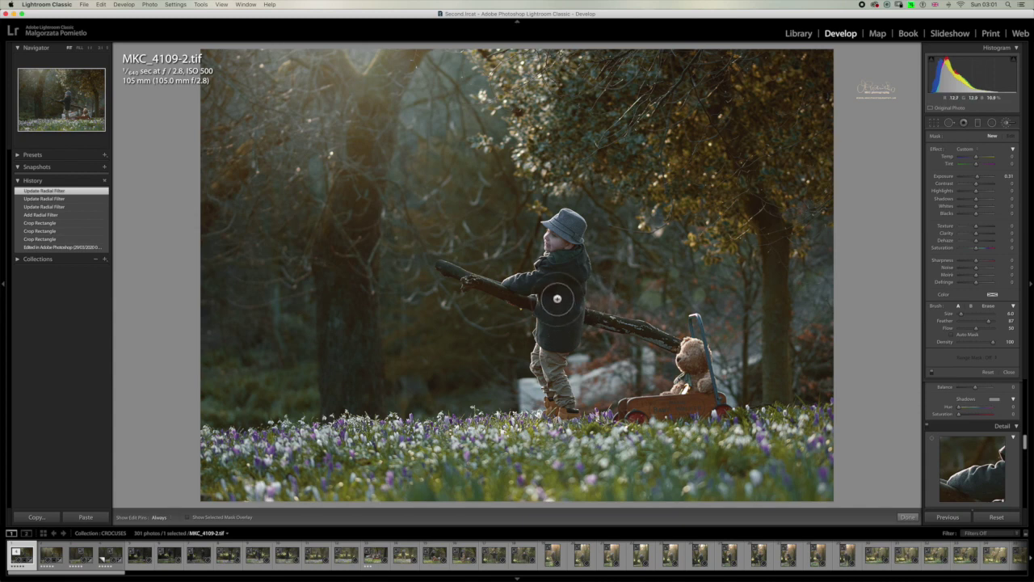
Step: Hide edit pins, shrink the brush, and paint +0.31 exposure over the boy's coat
key("h")
key("bracketleft")
key("bracketleft")
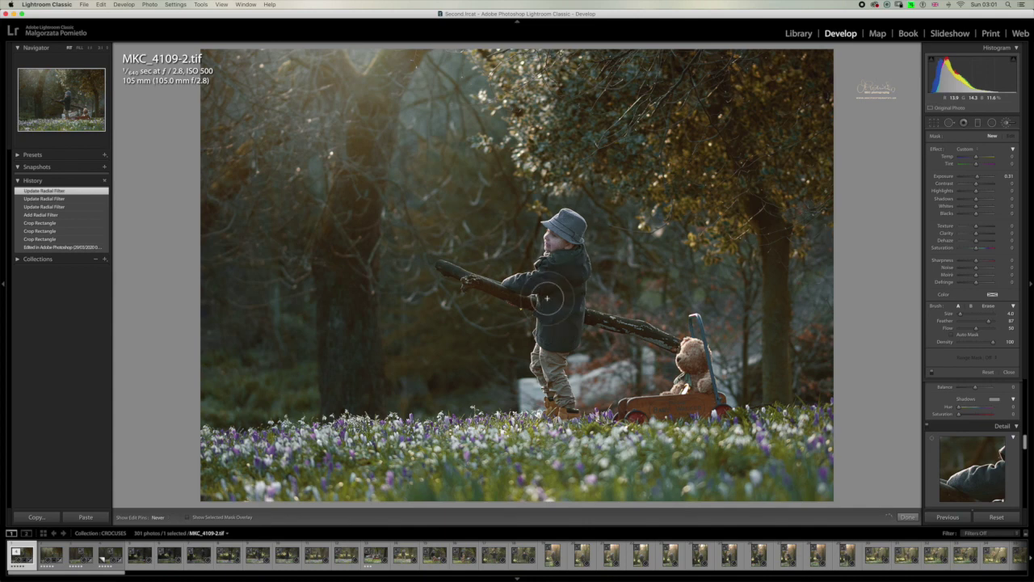
left_click_drag(639, 323, 743, 422)
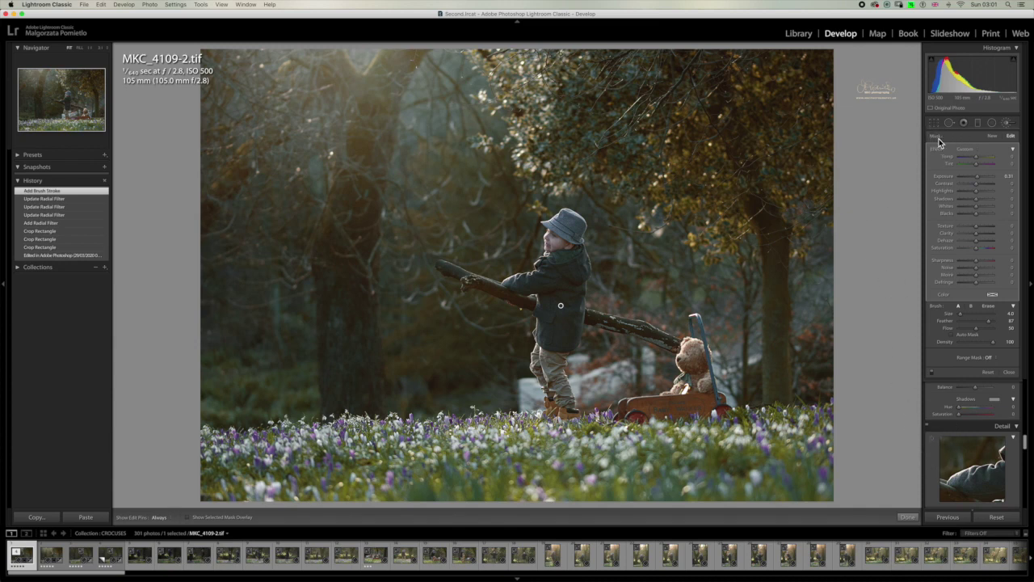
left_click(992, 123)
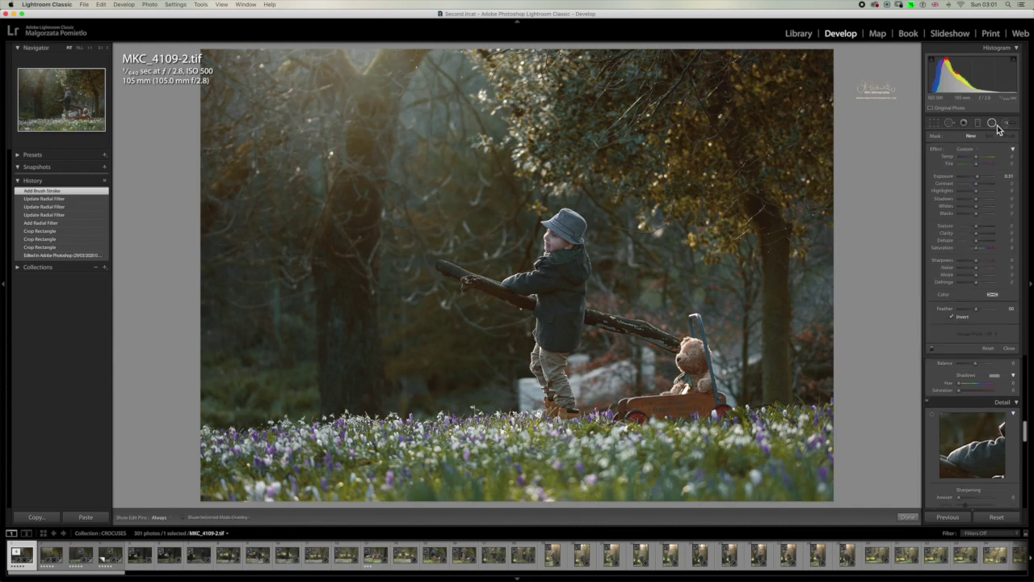
Step: Add an inverted -0.21 exposure radial filter as a large ellipse around the boy
double_click(937, 154)
left_click_drag(976, 177, 978, 177)
left_click(952, 318)
left_click_drag(424, 160, 767, 476)
left_click_drag(538, 416, 575, 408)
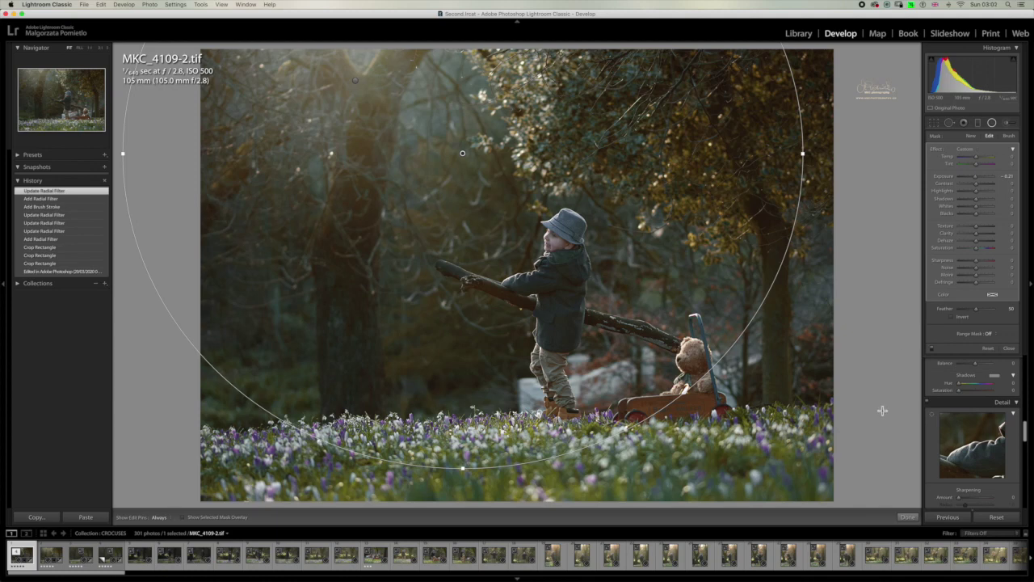
left_click(912, 518)
scroll(956, 457, "down", 1)
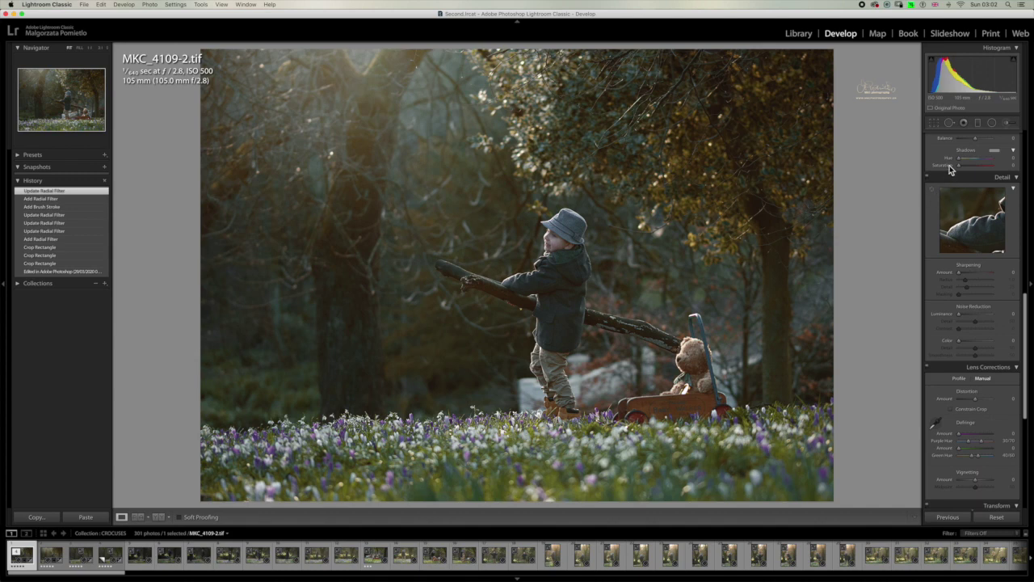
Step: Raise the overall photo exposure to +0.20 in the Basic panel
scroll(1025, 145, "up", 5)
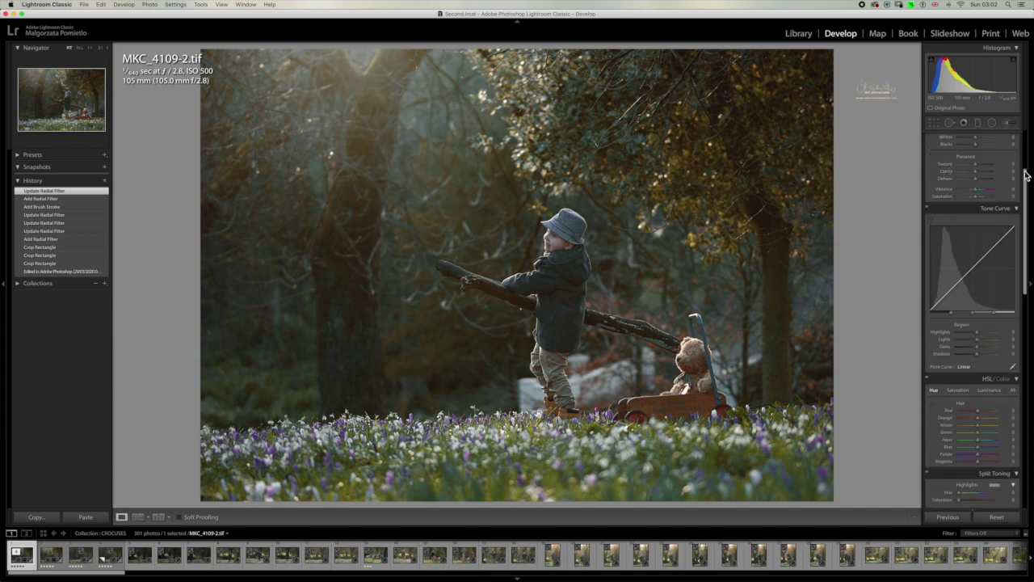
scroll(1026, 162, "up", 5)
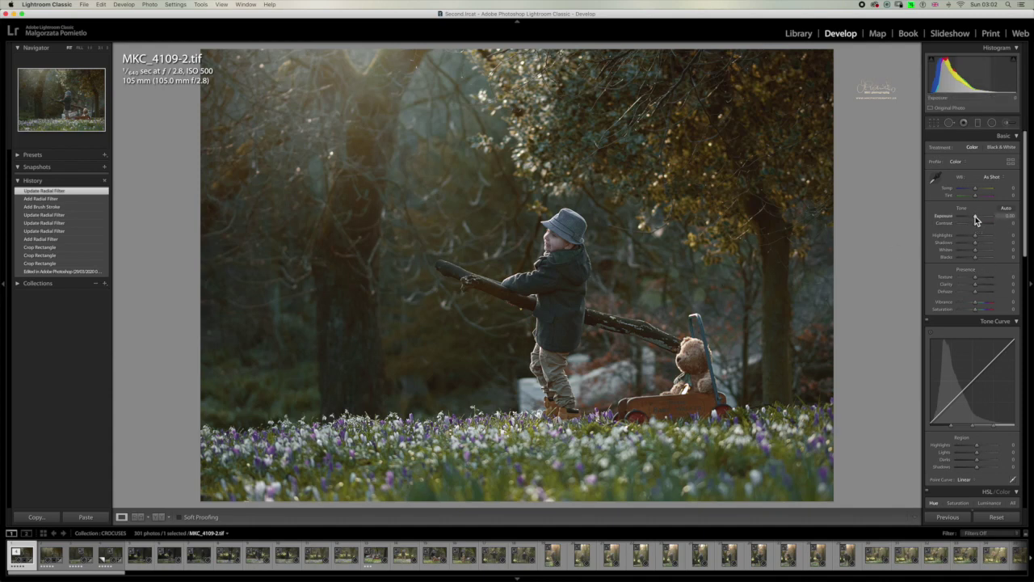
left_click_drag(975, 217, 977, 218)
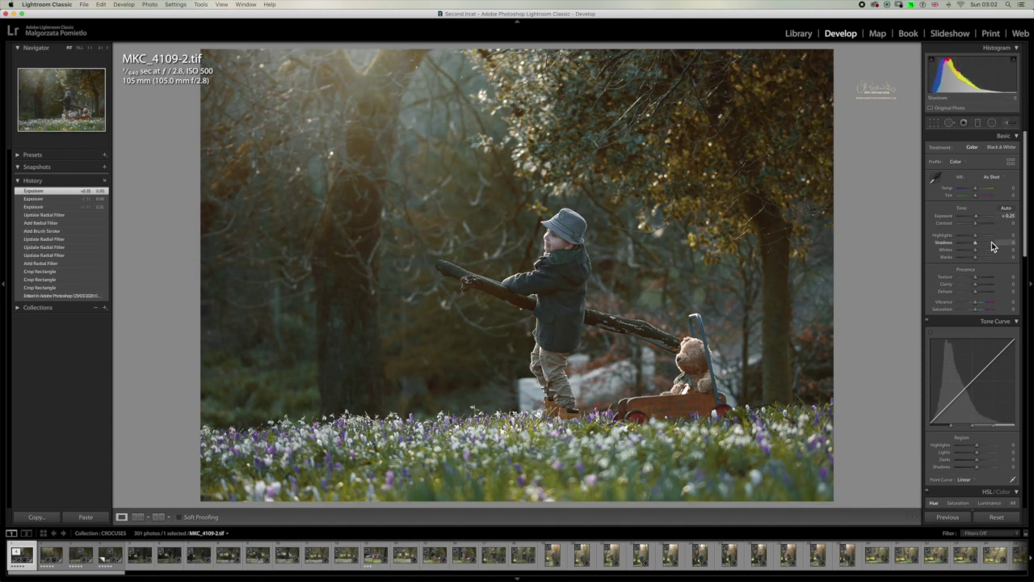
key("Return")
left_click(907, 237)
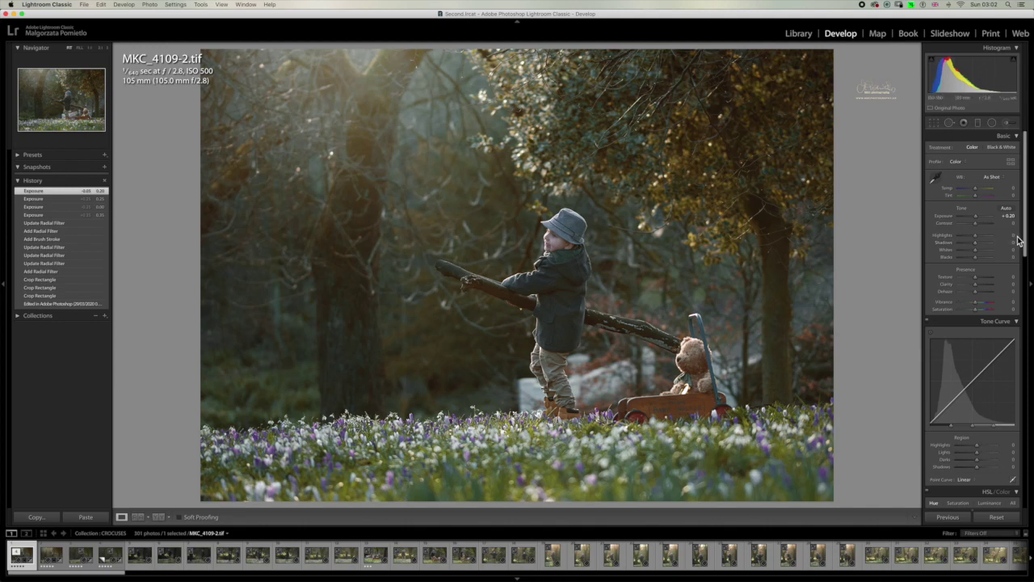
Step: Bring up the Split Toning highlights colour picker
left_click_drag(1025, 235, 1028, 341)
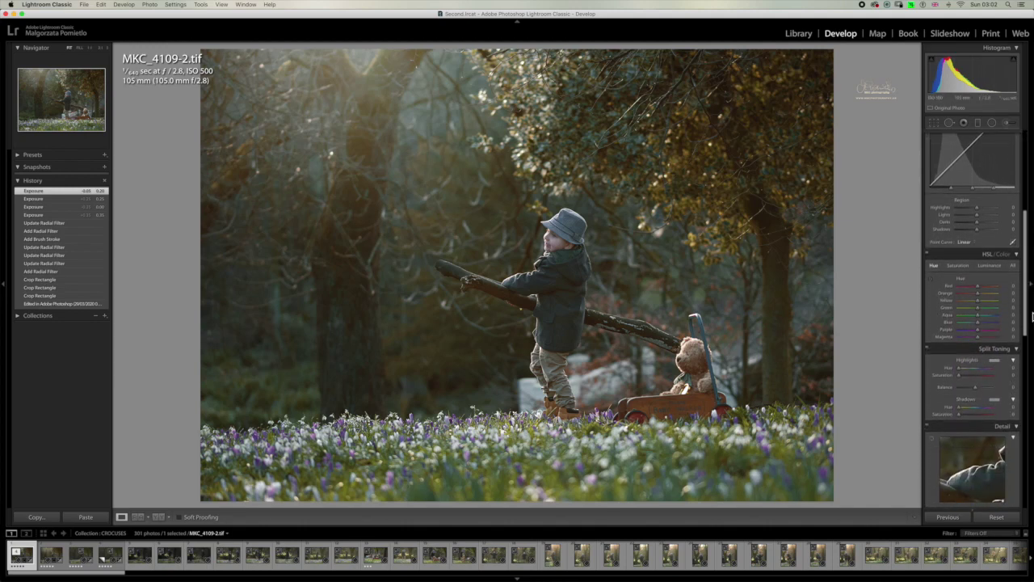
scroll(1028, 341, "down", 2)
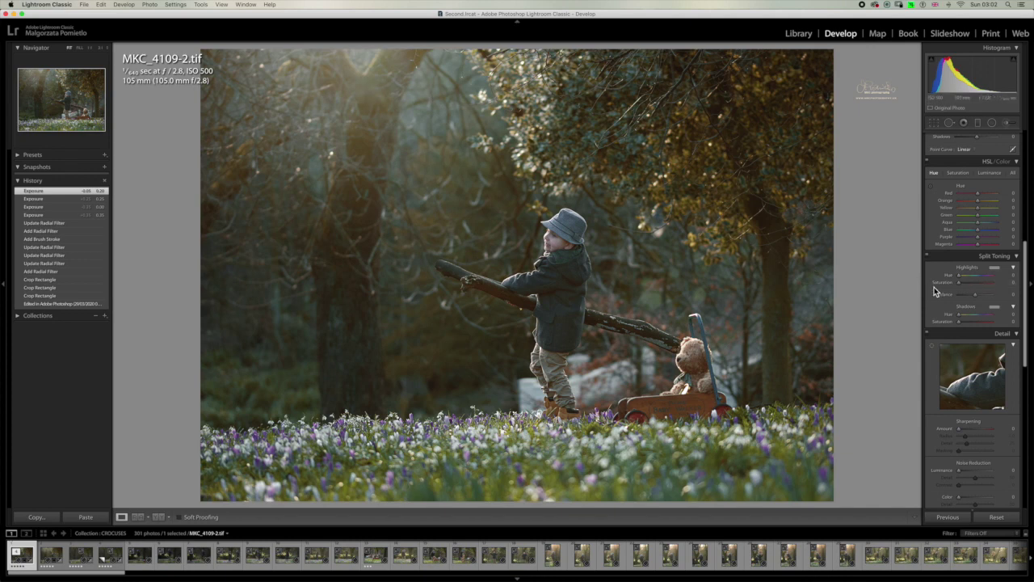
left_click(995, 272)
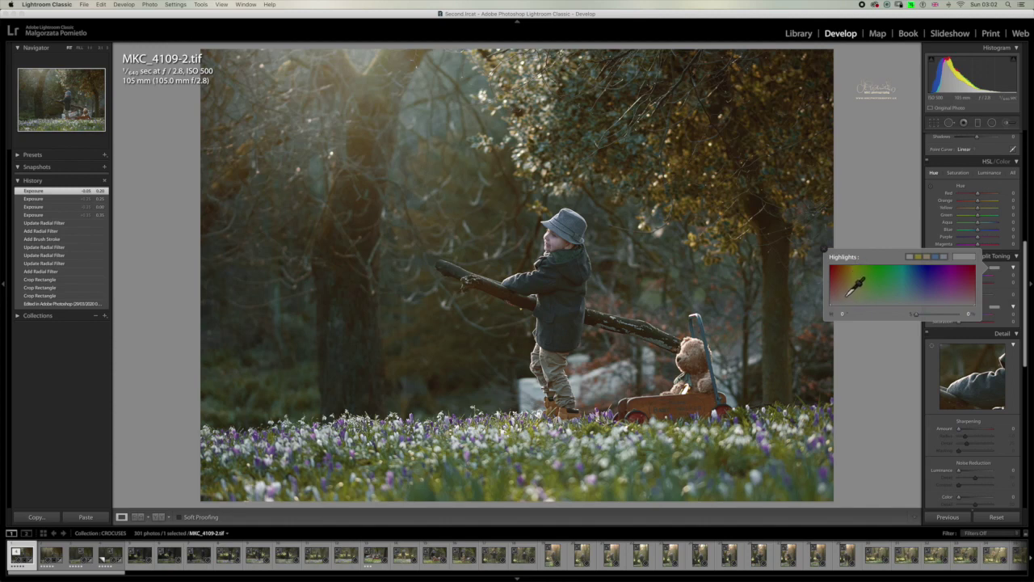
Step: Tint the highlights golden with hue 38 and saturation 18
left_click(846, 298)
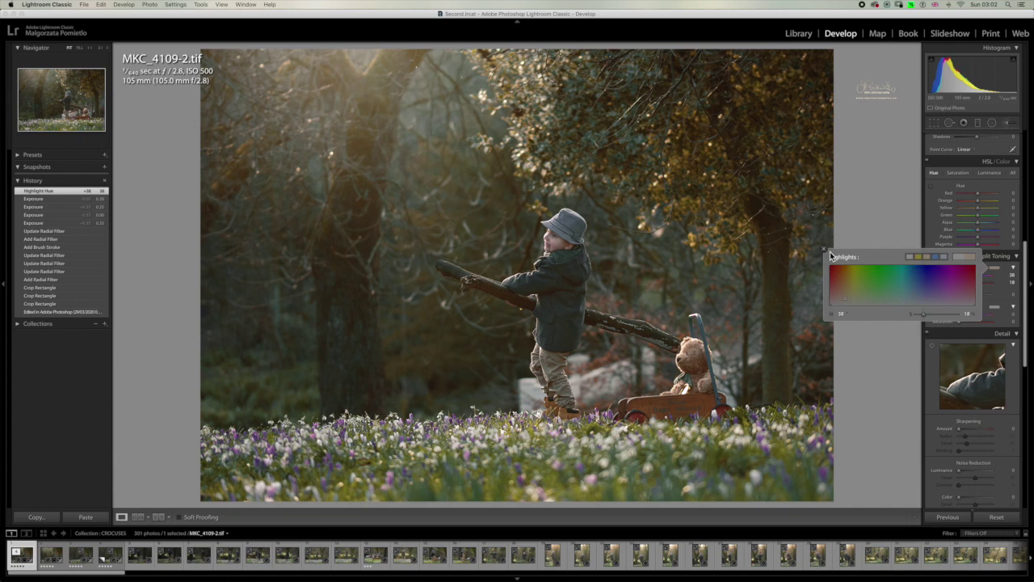
key("Return")
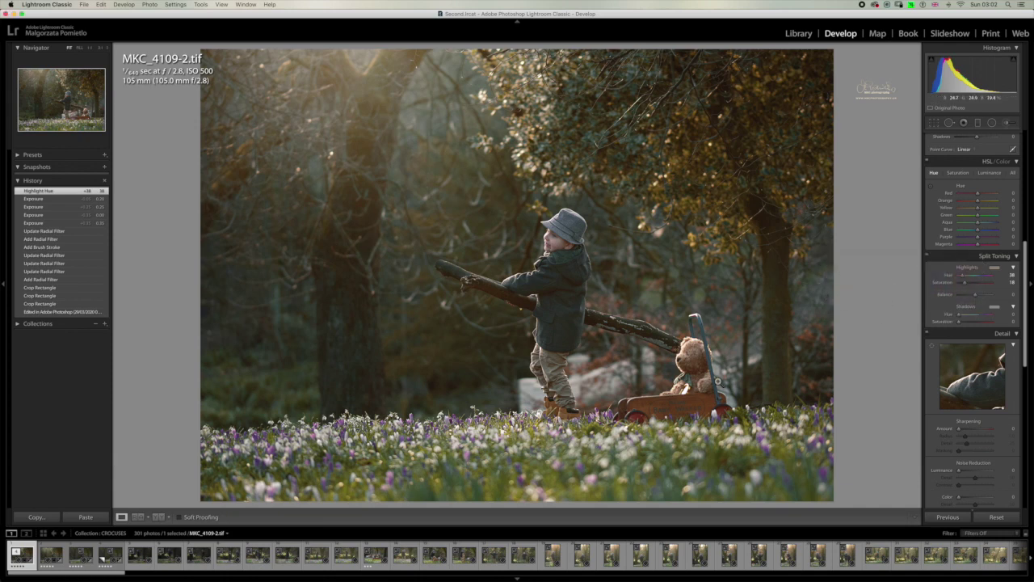
left_click_drag(1026, 318, 1032, 354)
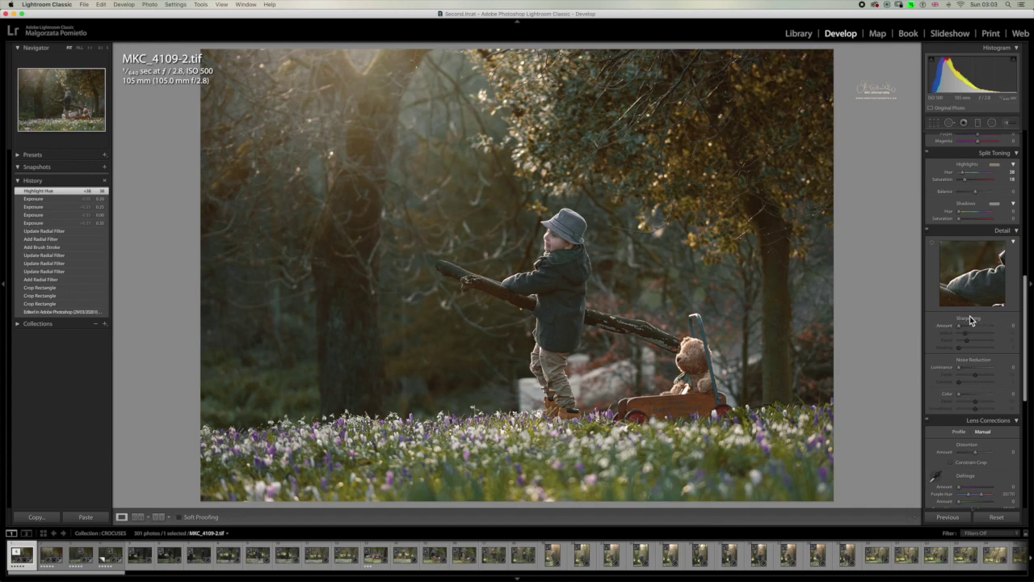
Step: Set sharpening Amount to 127 and Masking to 87
left_click_drag(979, 329, 989, 332)
left_click_drag(987, 331, 988, 332)
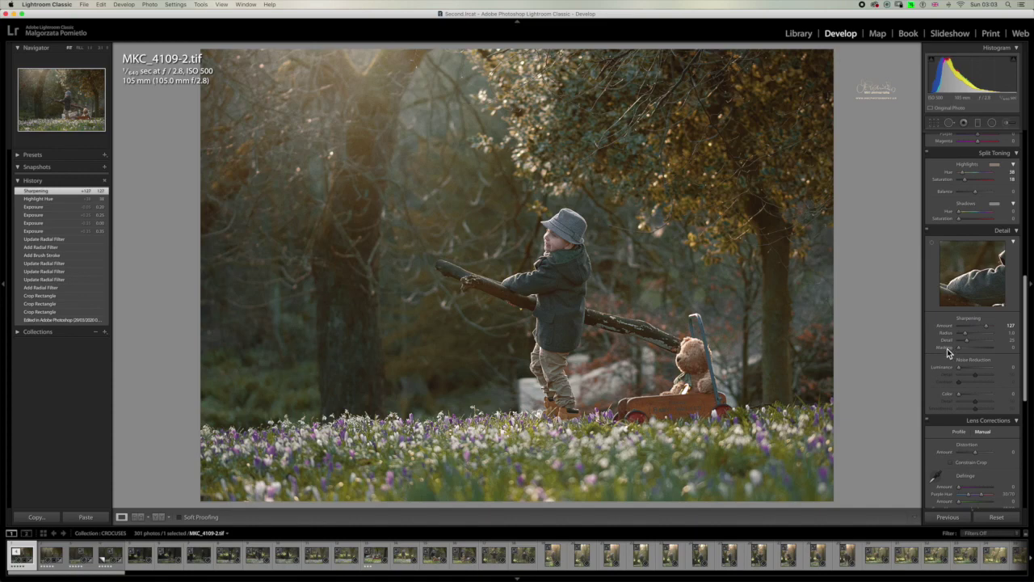
left_click_drag(962, 349, 989, 349)
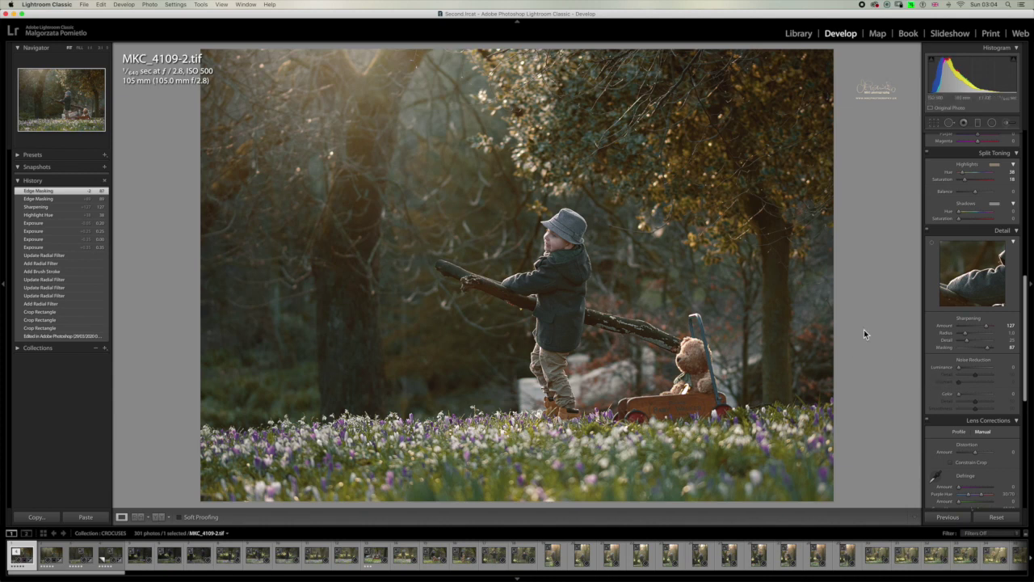
Step: Switch the Detail panel's sharpening off and on repeatedly to compare
left_click(927, 232)
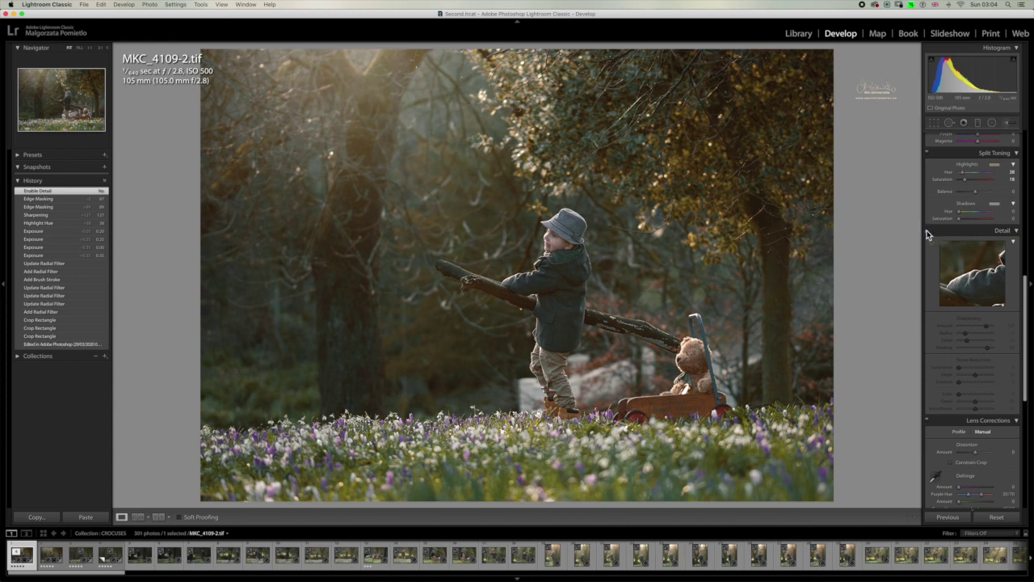
left_click(928, 232)
left_click(928, 232)
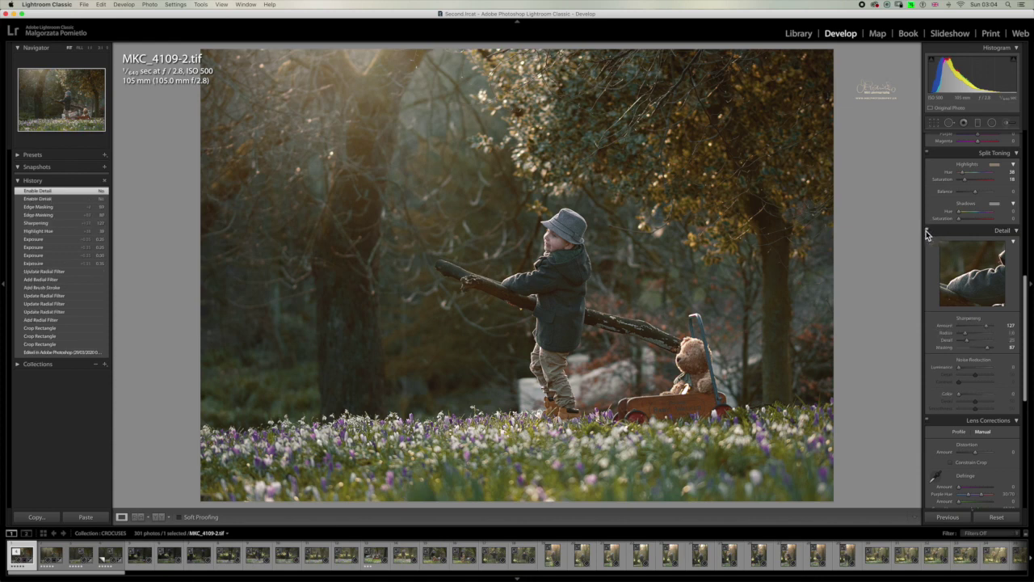
left_click(928, 232)
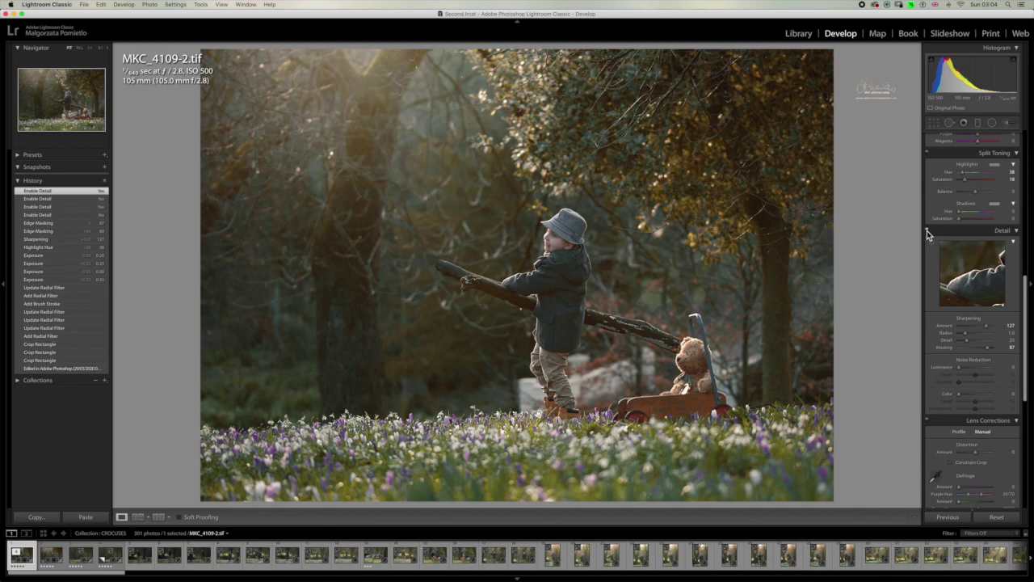
left_click(927, 233)
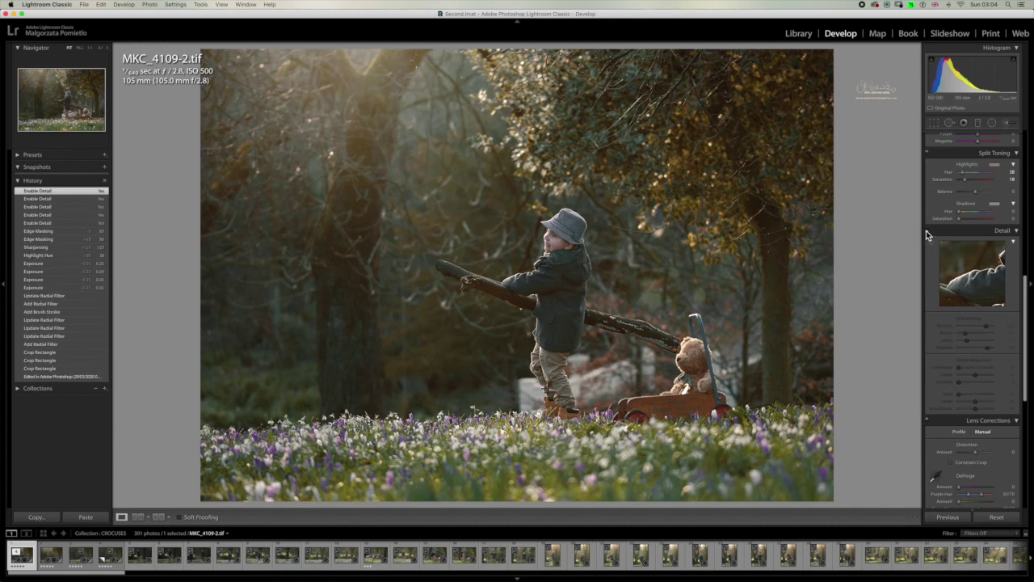
left_click(927, 232)
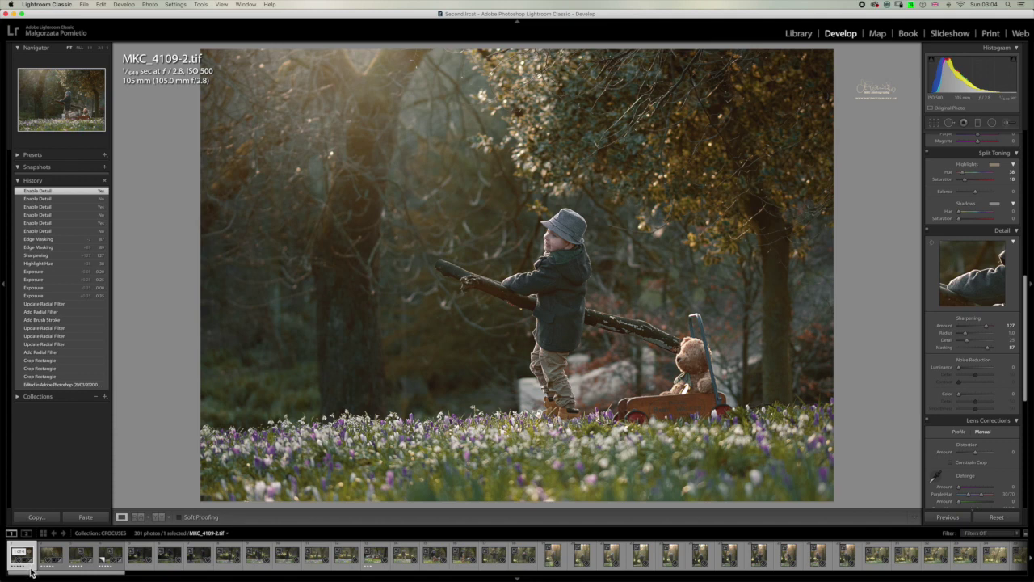
Step: Set up a single-photo export that keeps the original file name MKC_4109-2
right_click(31, 571)
mouse_move(47, 535)
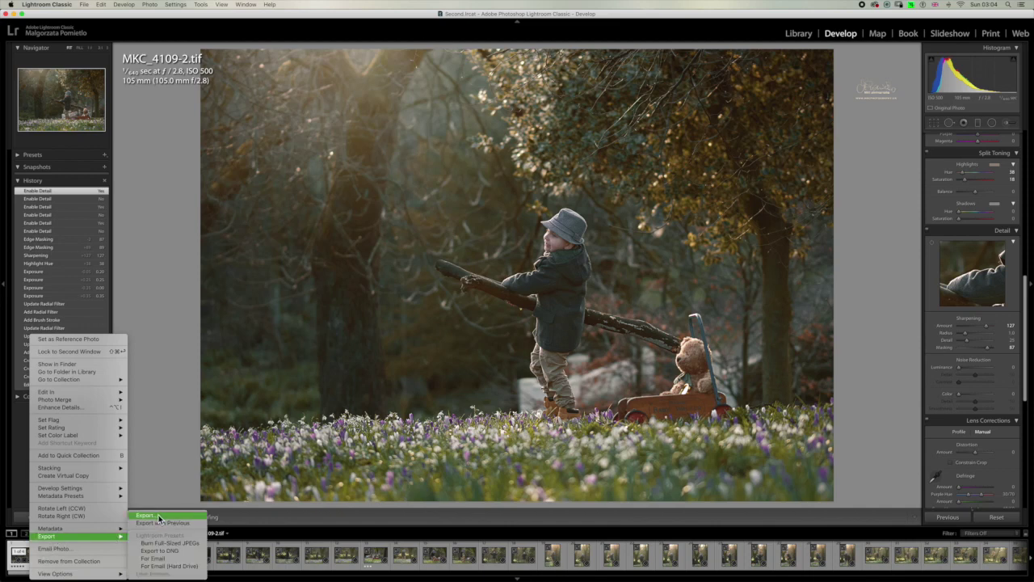
left_click(158, 516)
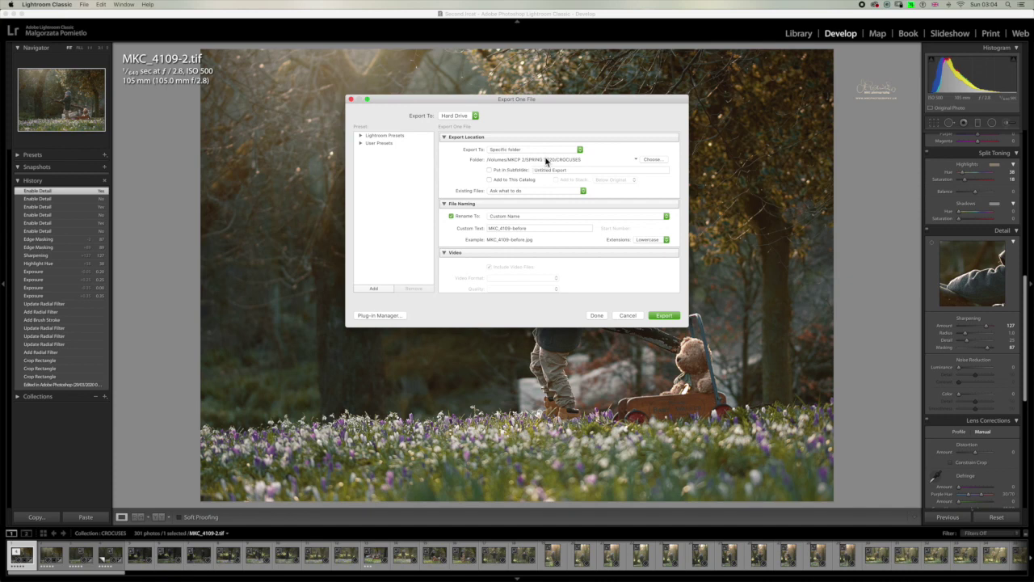
left_click(466, 218)
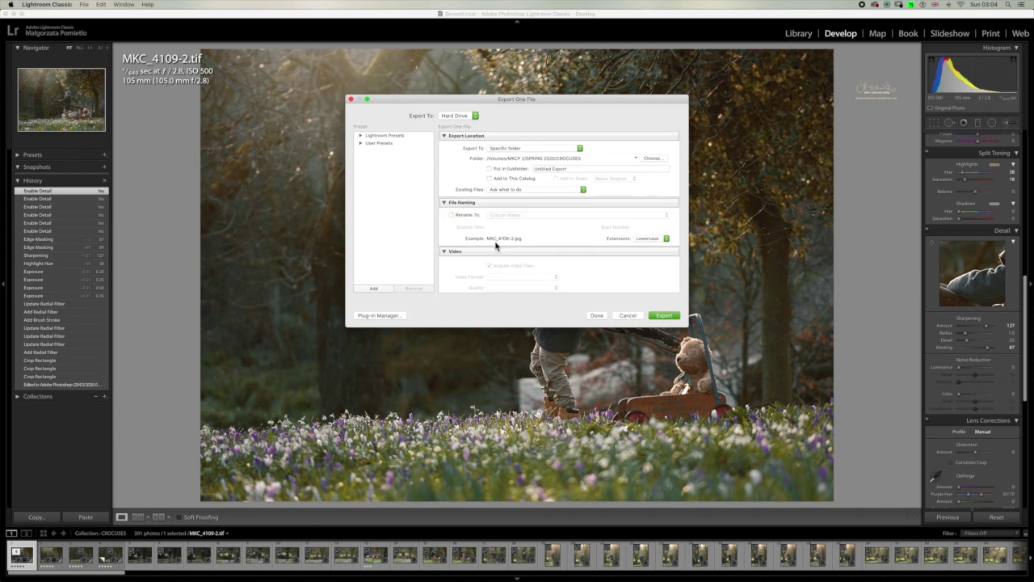
Step: Review the settings and export a 2048-pixel, quality-100 sRGB JPEG sharpened for screen
scroll(496, 246, "down", 2)
scroll(496, 246, "down", 1)
scroll(496, 246, "down", 2)
scroll(497, 246, "down", 2)
scroll(497, 246, "down", 2)
scroll(496, 246, "down", 2)
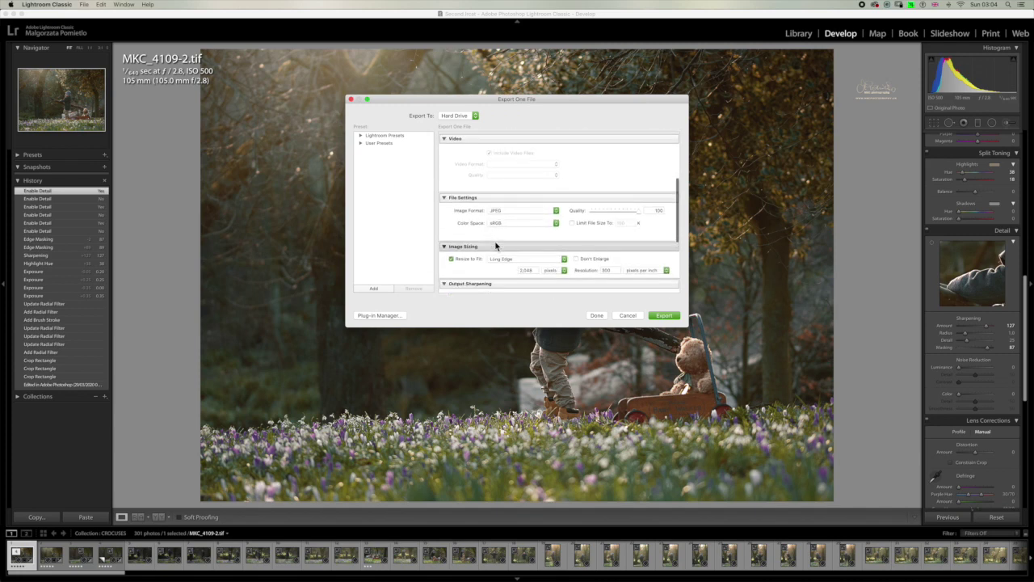
scroll(496, 247, "down", 2)
scroll(496, 247, "down", 2)
scroll(496, 247, "down", 2)
scroll(496, 247, "down", 2)
scroll(496, 247, "down", 2)
scroll(496, 247, "down", 2)
scroll(496, 247, "down", 1)
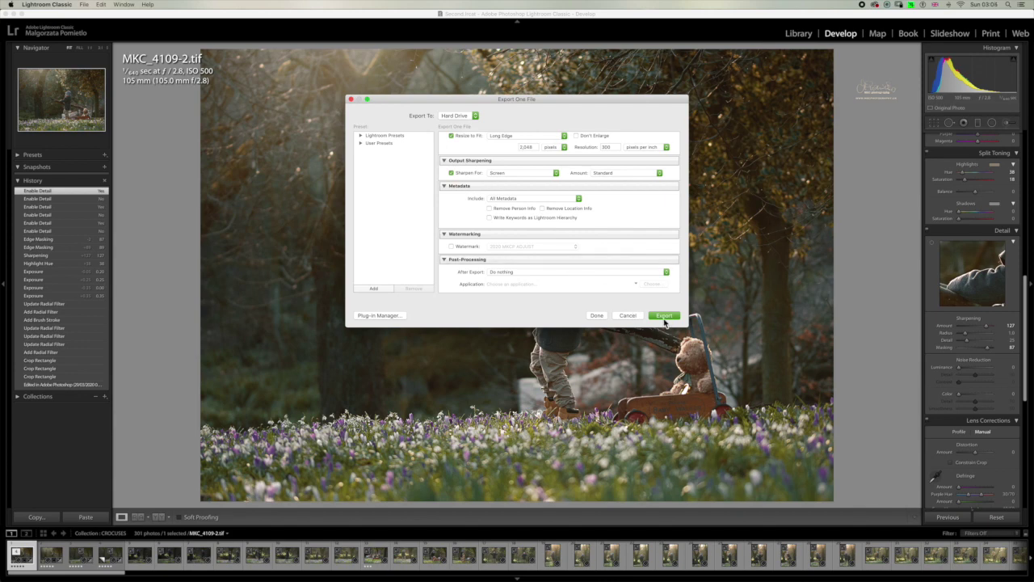
left_click(631, 316)
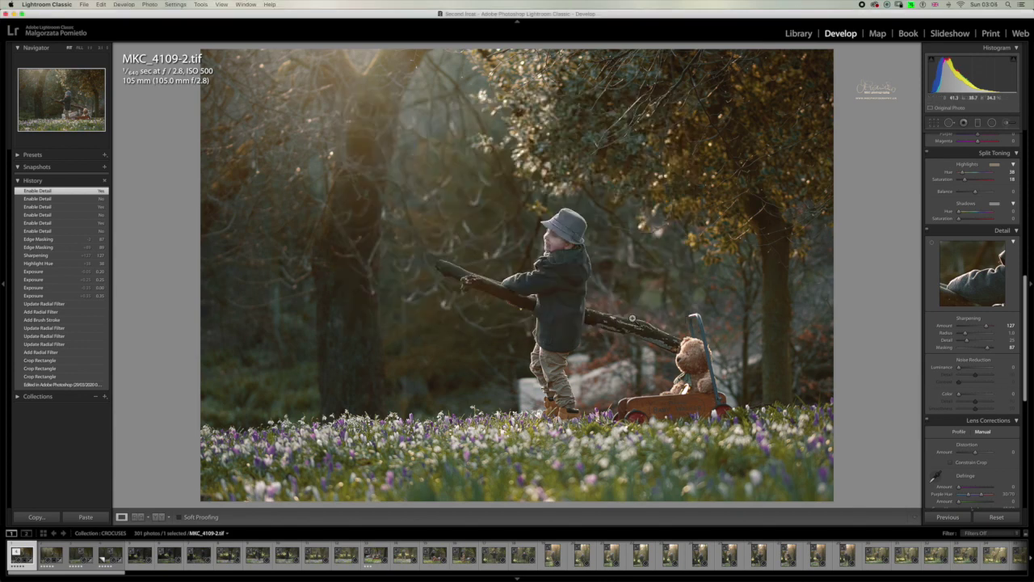